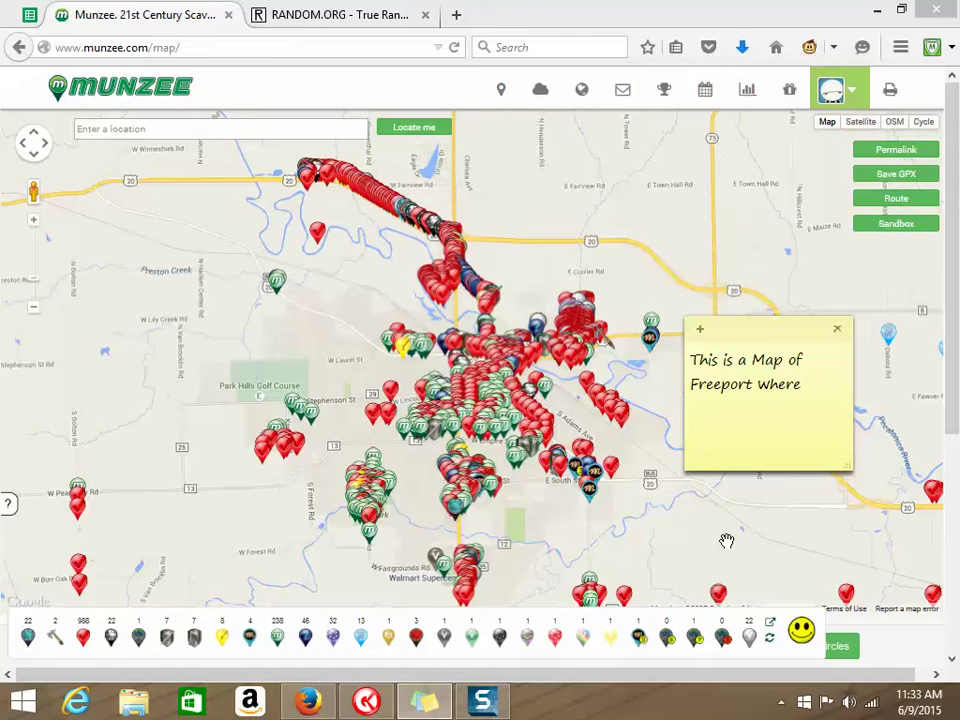
Continue the sticky note after "Freeport where" with "Midwest Munzee Bash was held this past weekend".
type("Midwest Munz")
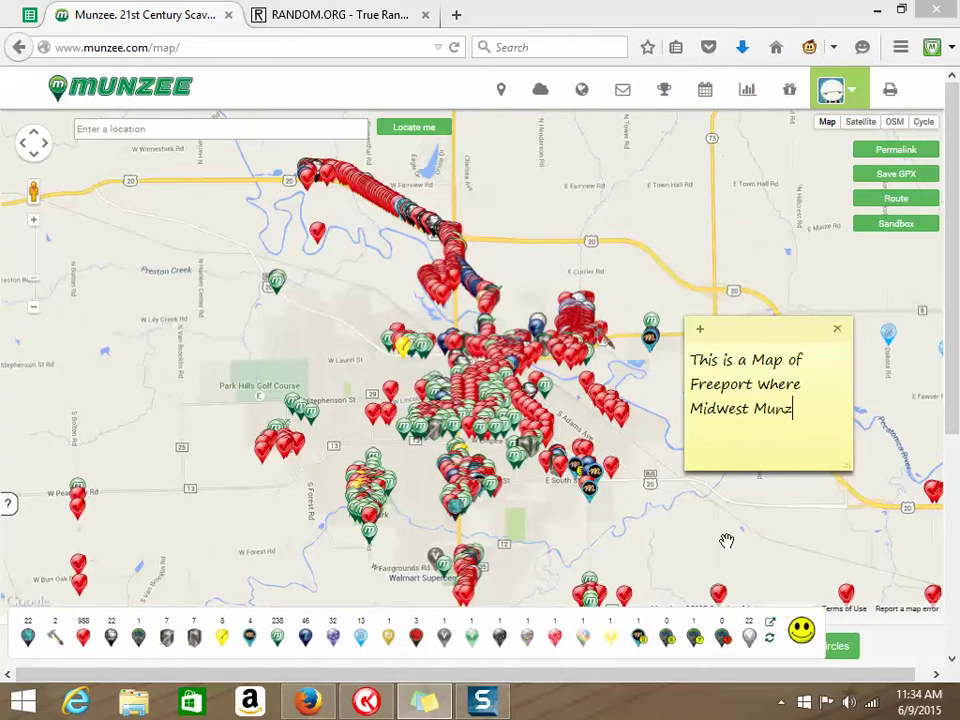
type("ee Bash was h")
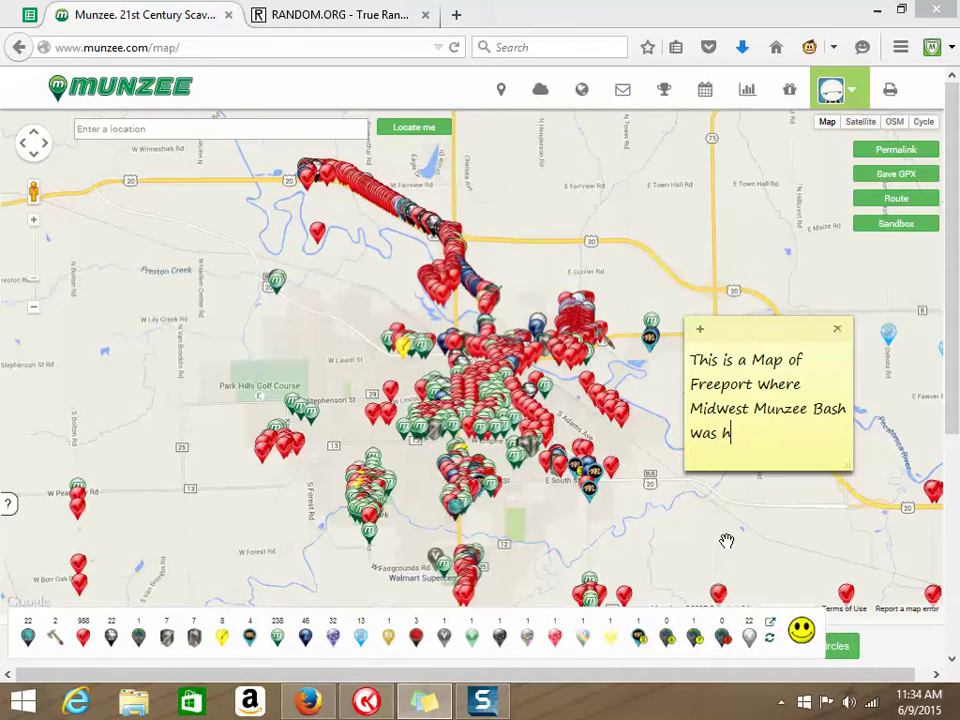
type("eld this past ")
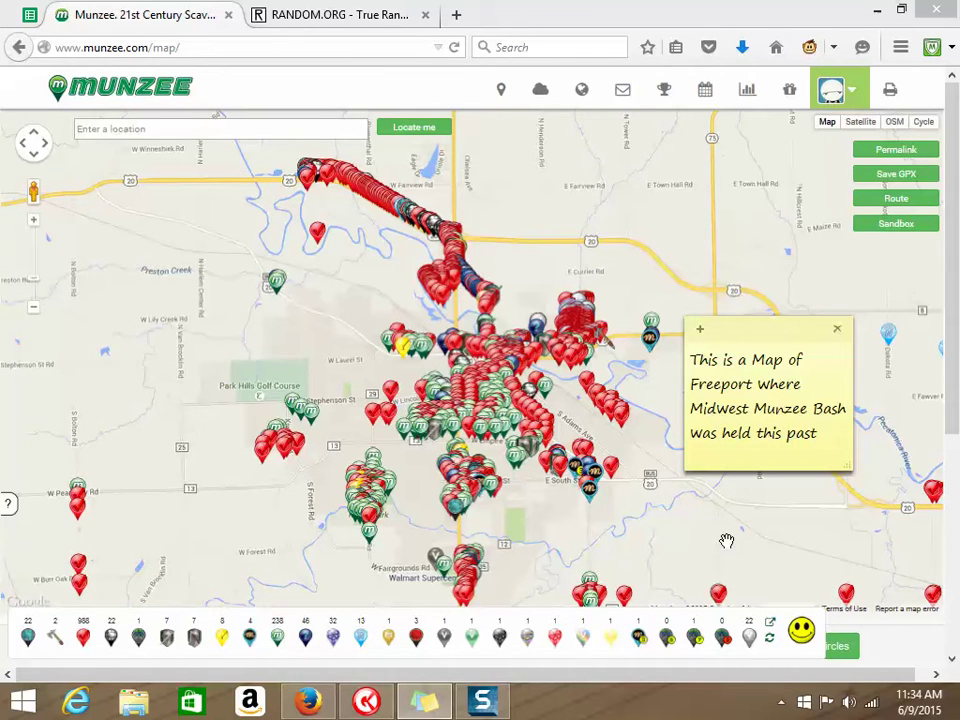
type("weekend")
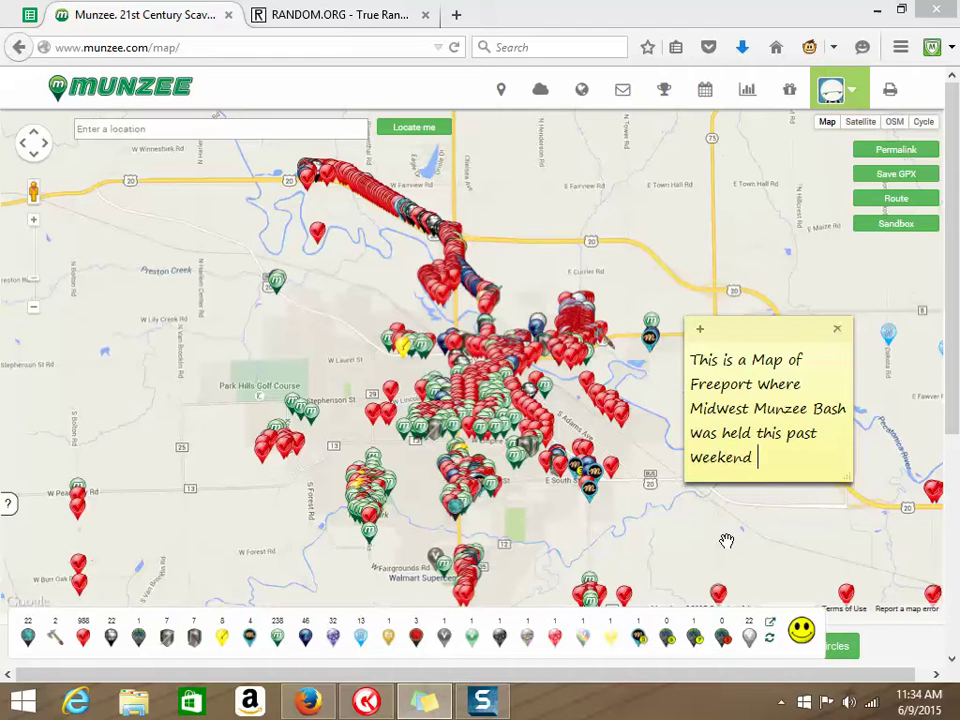
Erase the whole message about the Freeport map from the sticky note.
key("BackSpace")
key("BackSpace")
key("BackSpace")
key("BackSpace")
key("BackSpace")
key("BackSpace")
key("BackSpace")
key("BackSpace")
key("BackSpace")
key("BackSpace")
key("BackSpace")
key("BackSpace")
key("BackSpace")
key("BackSpace")
key("BackSpace")
key("BackSpace")
key("BackSpace")
key("BackSpace")
key("BackSpace")
key("BackSpace")
key("BackSpace")
key("BackSpace")
key("BackSpace")
key("BackSpace")
key("BackSpace")
key("BackSpace")
key("BackSpace")
key("BackSpace")
key("BackSpace")
key("BackSpace")
key("BackSpace")
key("BackSpace")
key("BackSpace")
key("BackSpace")
key("BackSpace")
key("BackSpace")
key("BackSpace")
key("BackSpace")
key("BackSpace")
key("BackSpace")
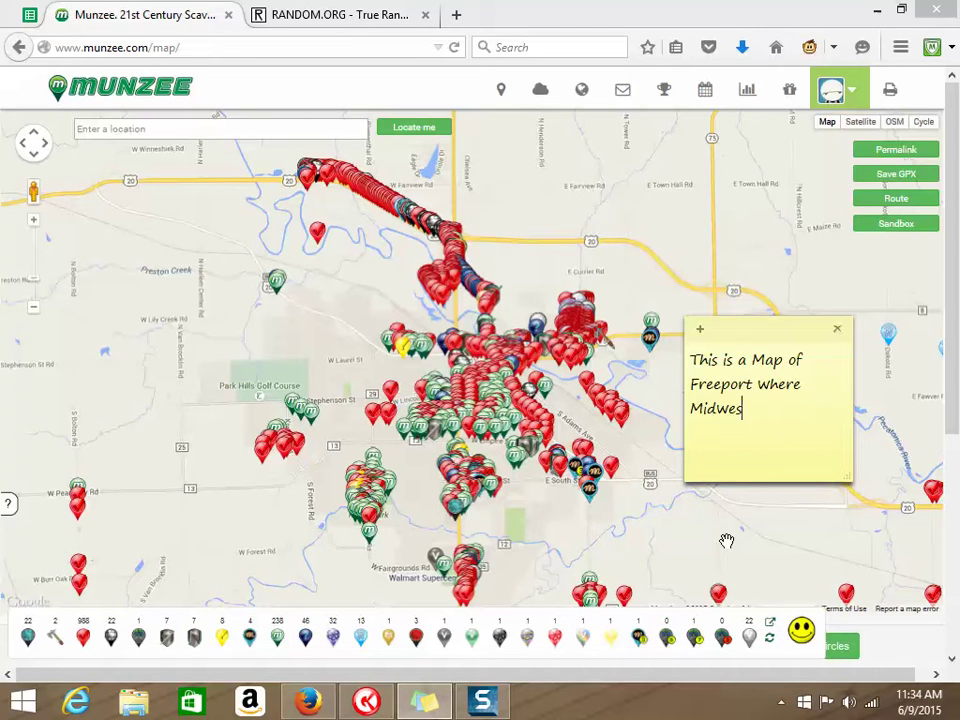
key("BackSpace")
key("BackSpace")
key("BackSpace")
key("BackSpace")
key("BackSpace")
key("BackSpace")
key("BackSpace")
key("BackSpace")
key("BackSpace")
key("BackSpace")
key("BackSpace")
key("BackSpace")
key("BackSpace")
key("BackSpace")
key("BackSpace")
key("BackSpace")
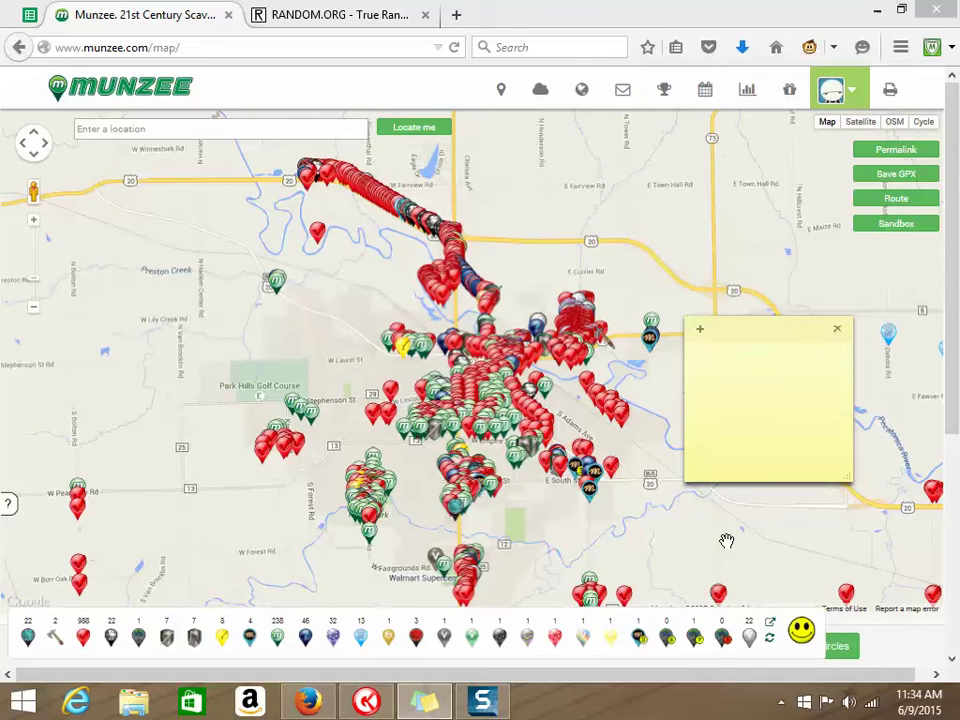
Write "i have created a GPX file and imported it into GSAK" in the empty sticky note.
type("i have")
key("BackSpace")
key("BackSpace")
key("BackSpace")
key("BackSpace")
key("BackSpace")
key("BackSpace")
type("i have created a ")
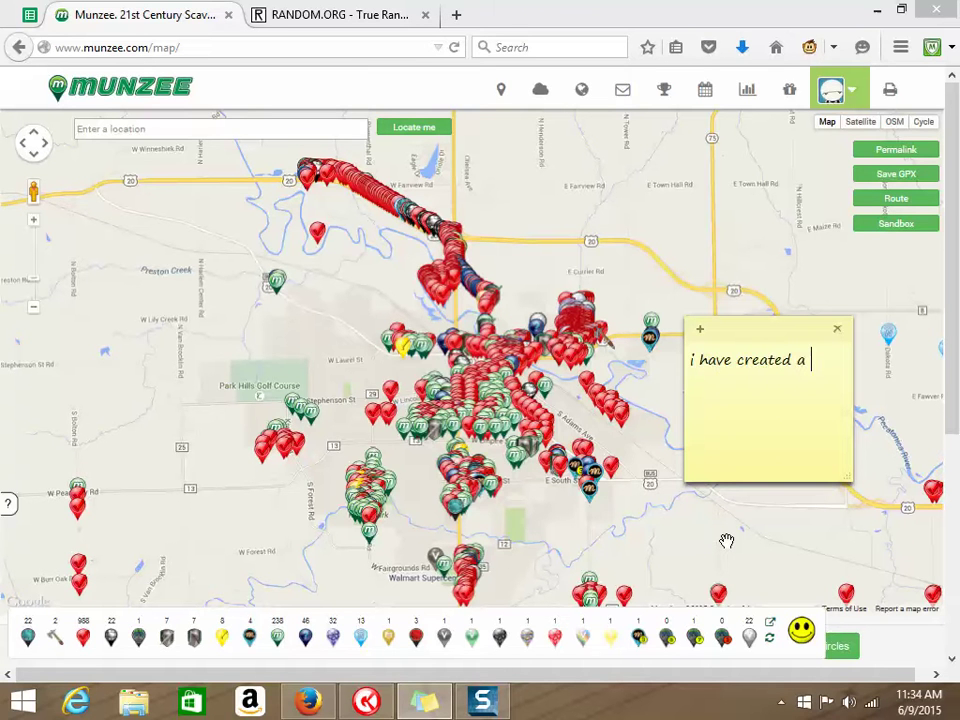
type("GPX file")
type("and im")
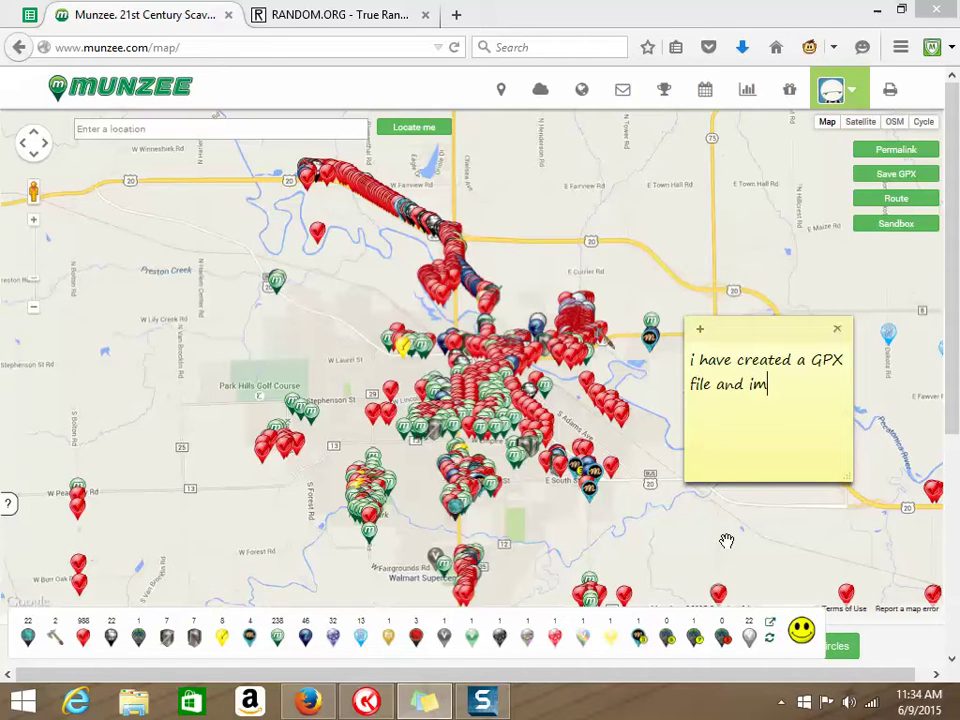
type("ported it into ")
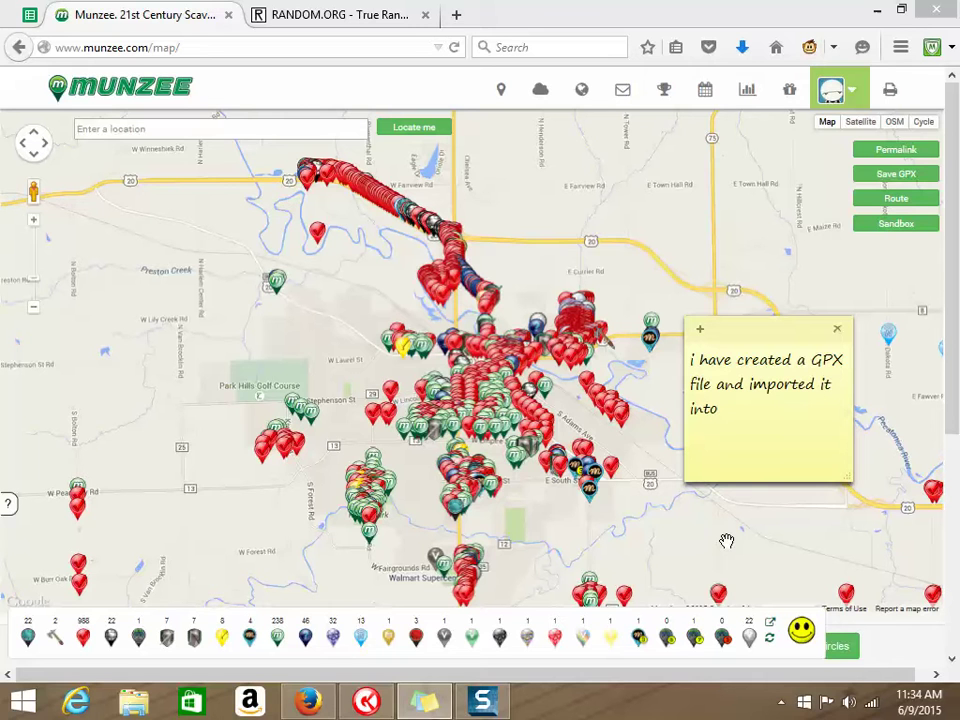
type("GSAK")
Switch to GSAK so its waypoint list shows behind the sticky note, and clear the note's text.
left_click(368, 701)
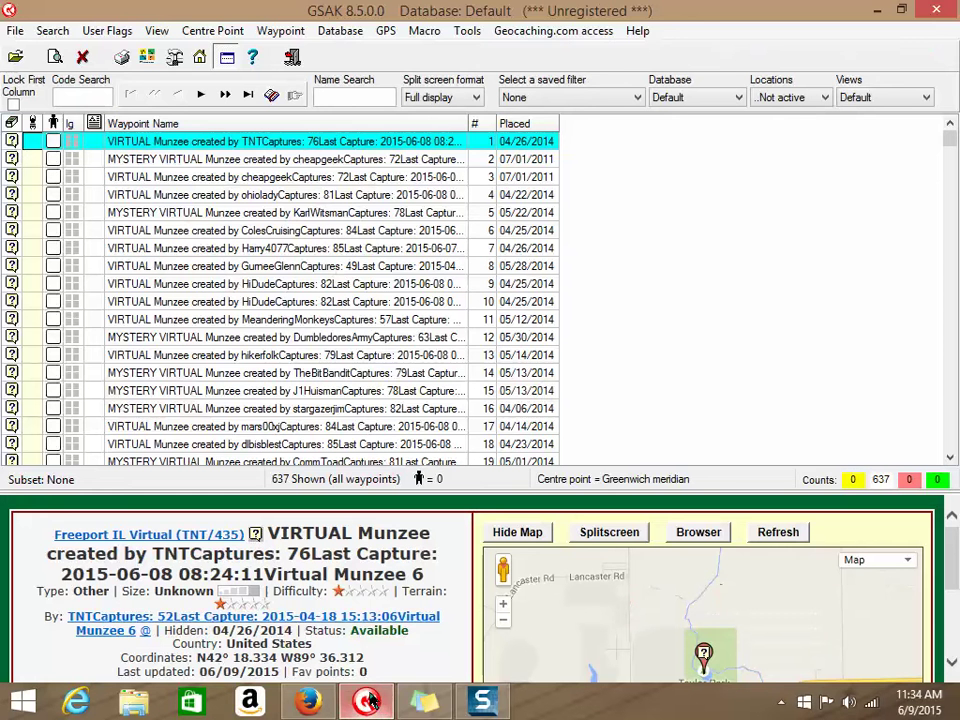
left_click(420, 703)
left_click_drag(819, 426, 683, 354)
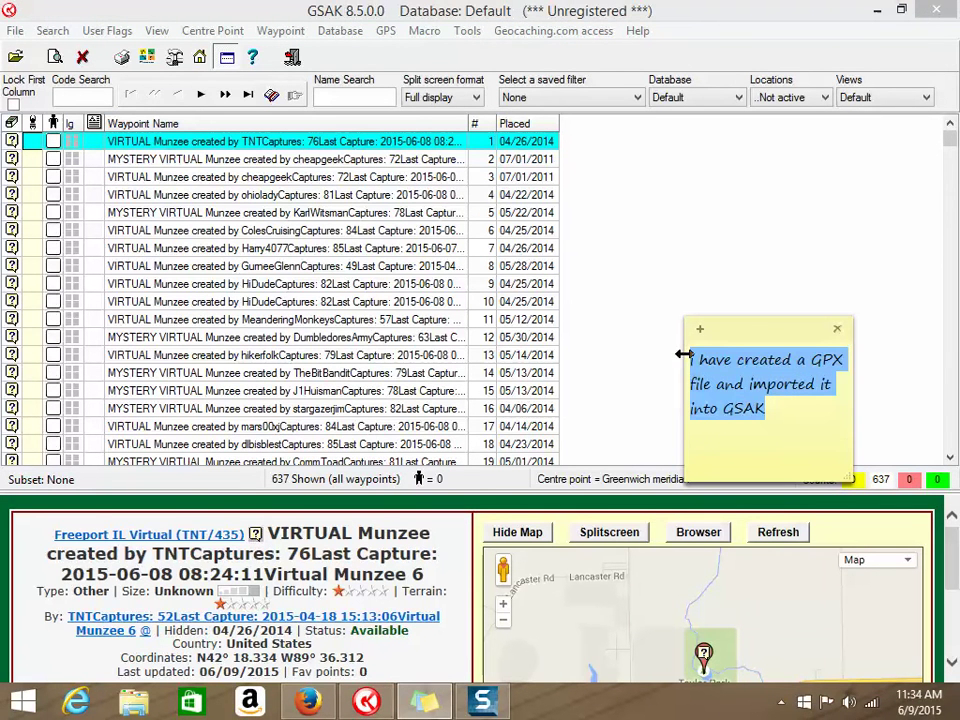
key("BackSpace")
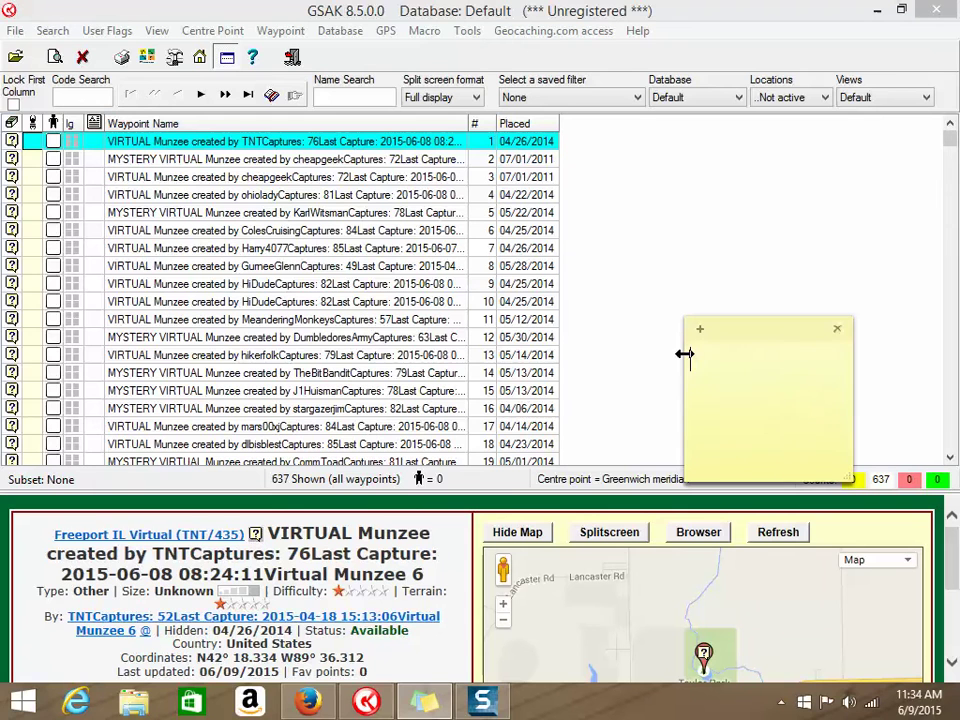
Write "i deleted all non Virtuals and all my own Munzees and ended up with" in the sticky note.
type("I deleted all non Vir")
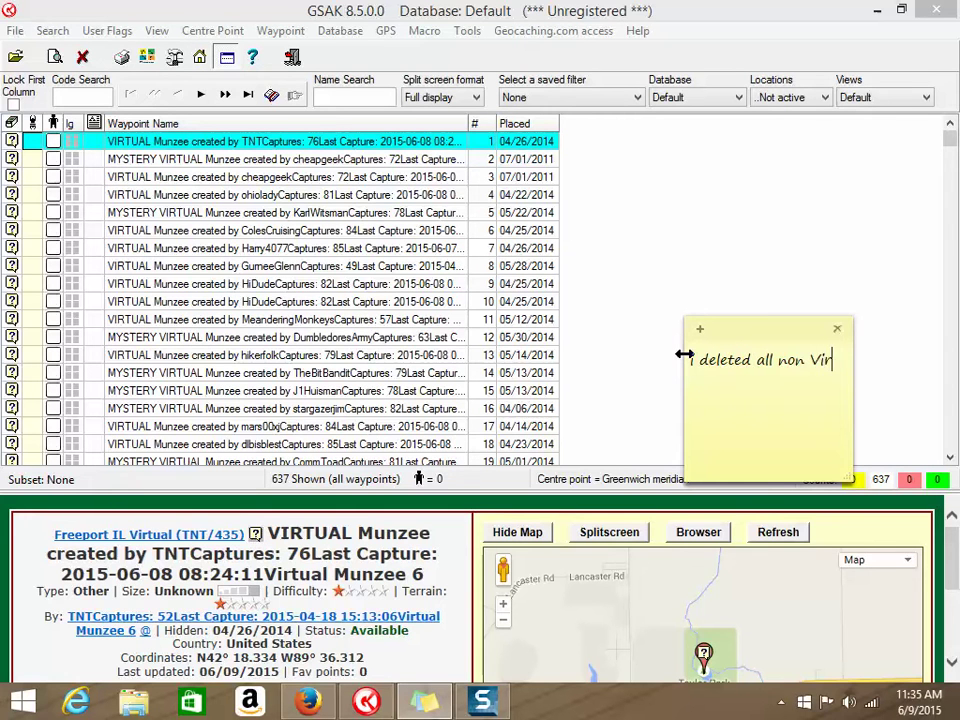
type("tuals and all ")
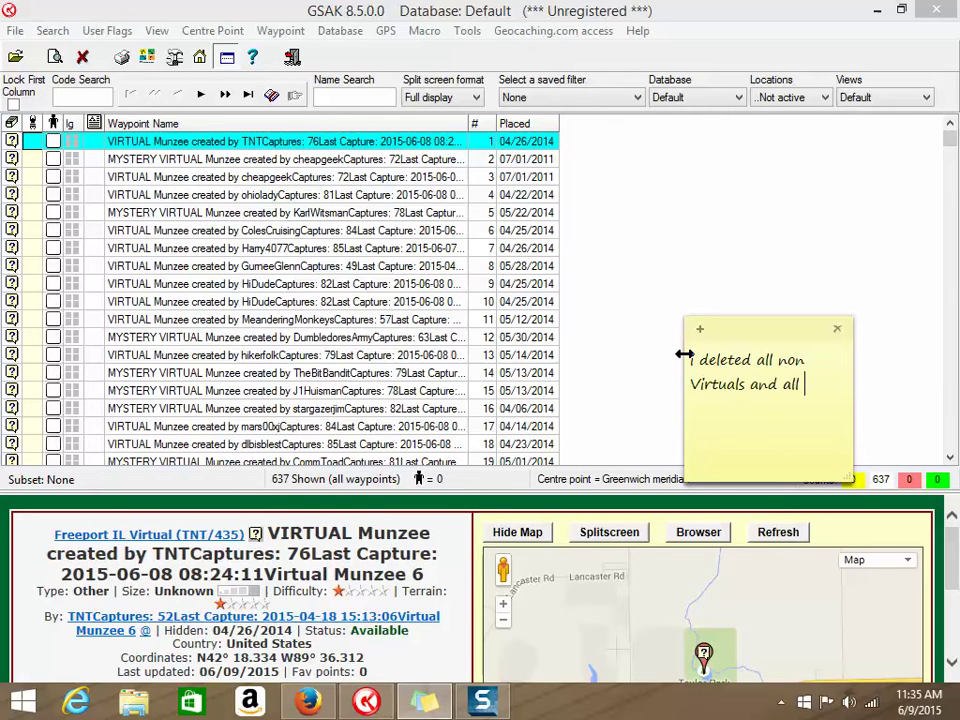
type("my own munz")
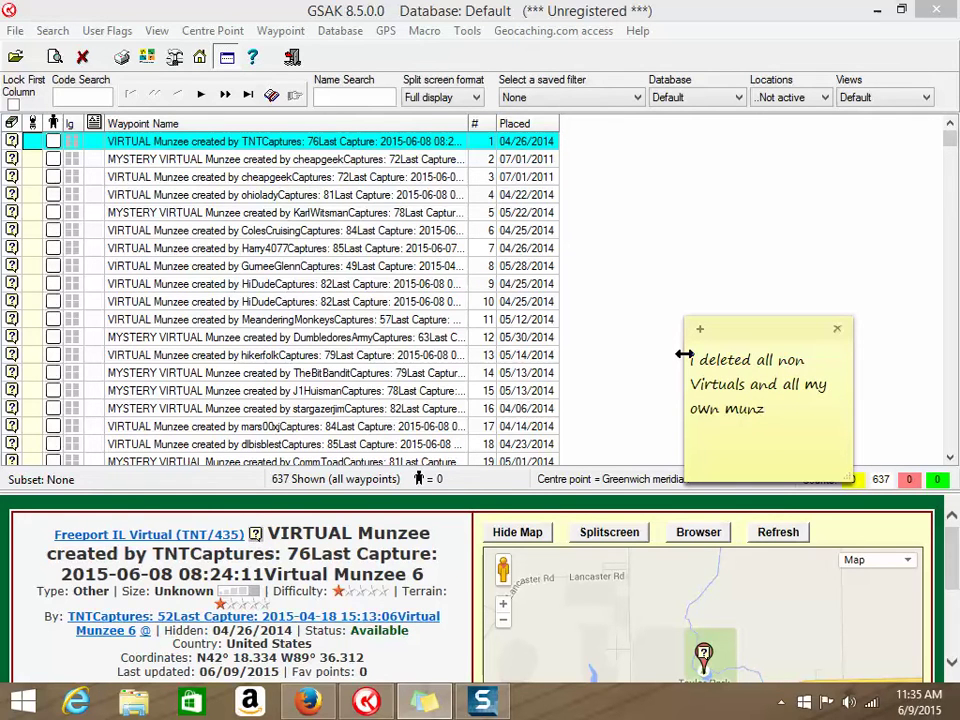
key("BackSpace")
key("BackSpace")
key("BackSpace")
key("BackSpace")
type("Munzees")
type("and ended")
type(" up With")
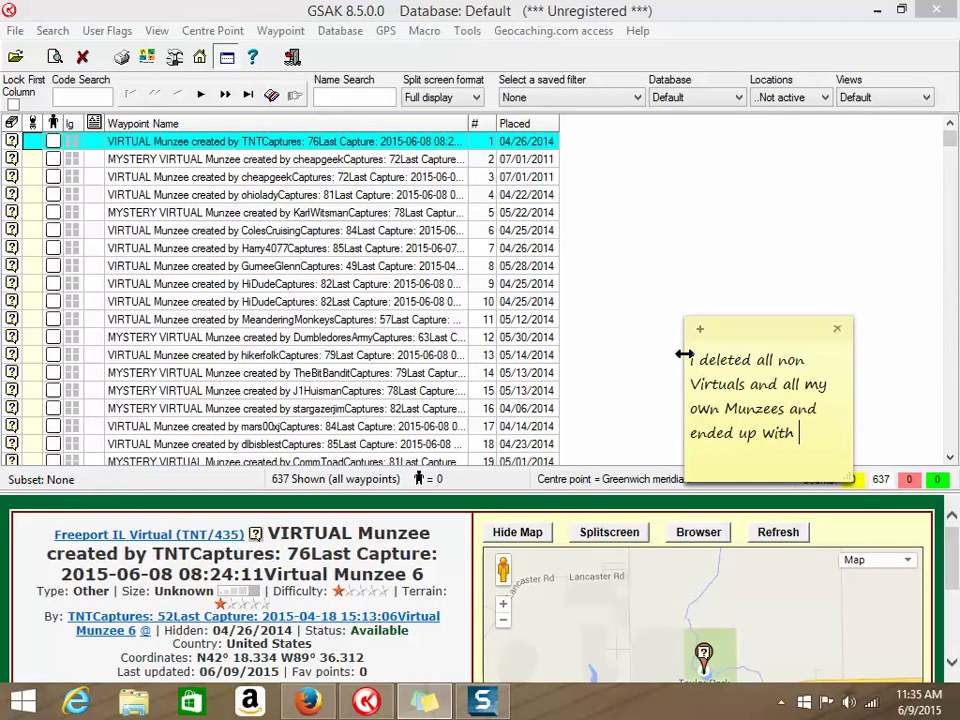
Continue the sticky note with "637 Virtuals and Mystery Virtuals thank you again for all of your deploys".
type(" 637 Virtuals and M")
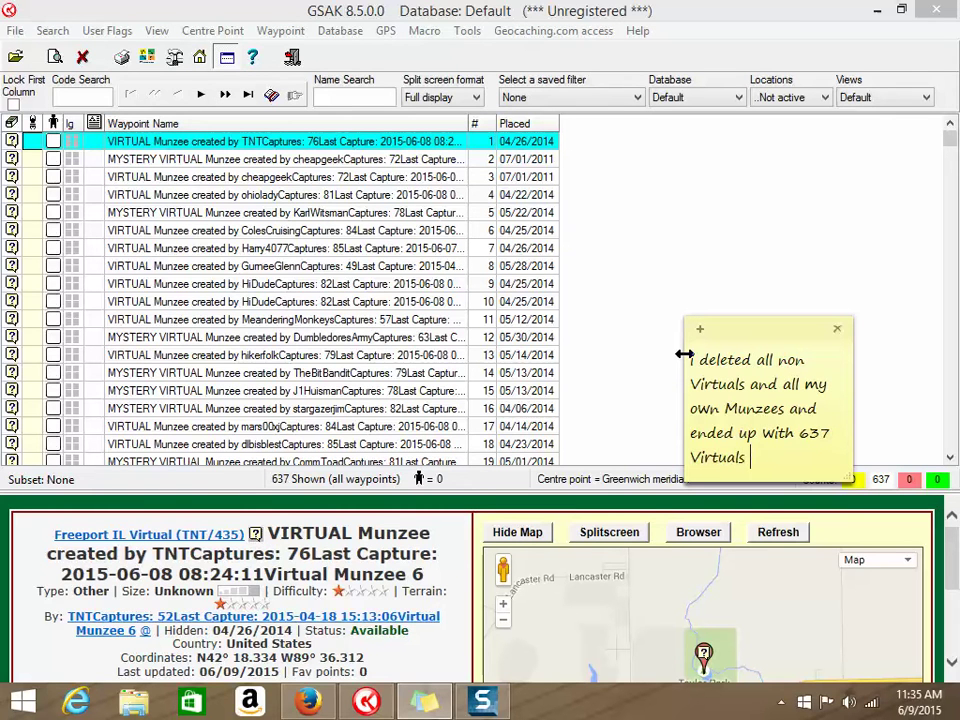
type("yster")
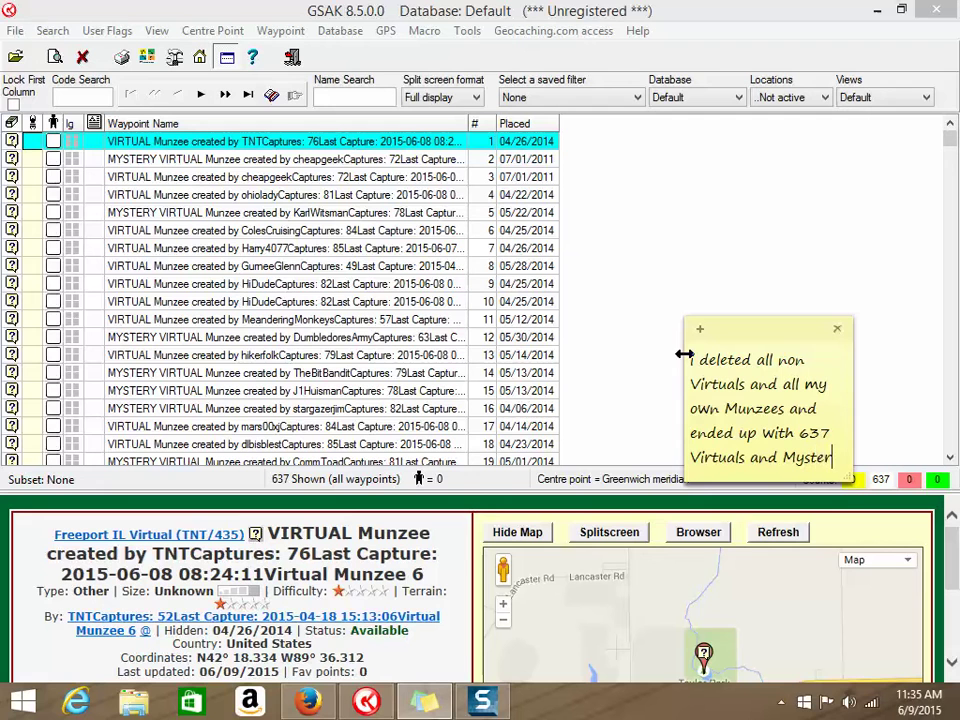
type("y Virt")
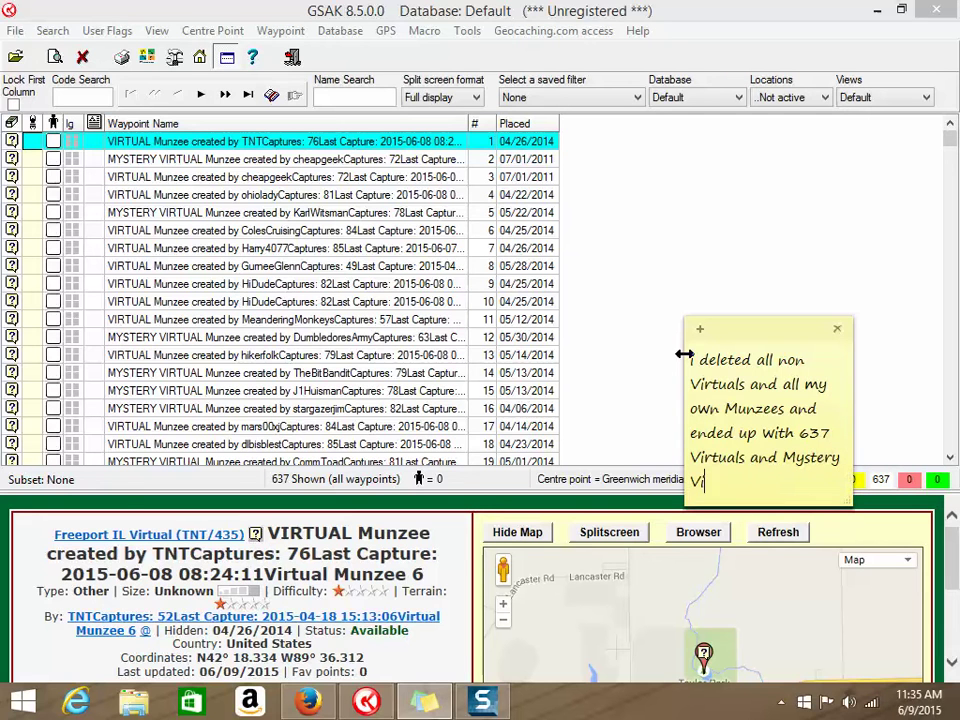
type("uals thank you")
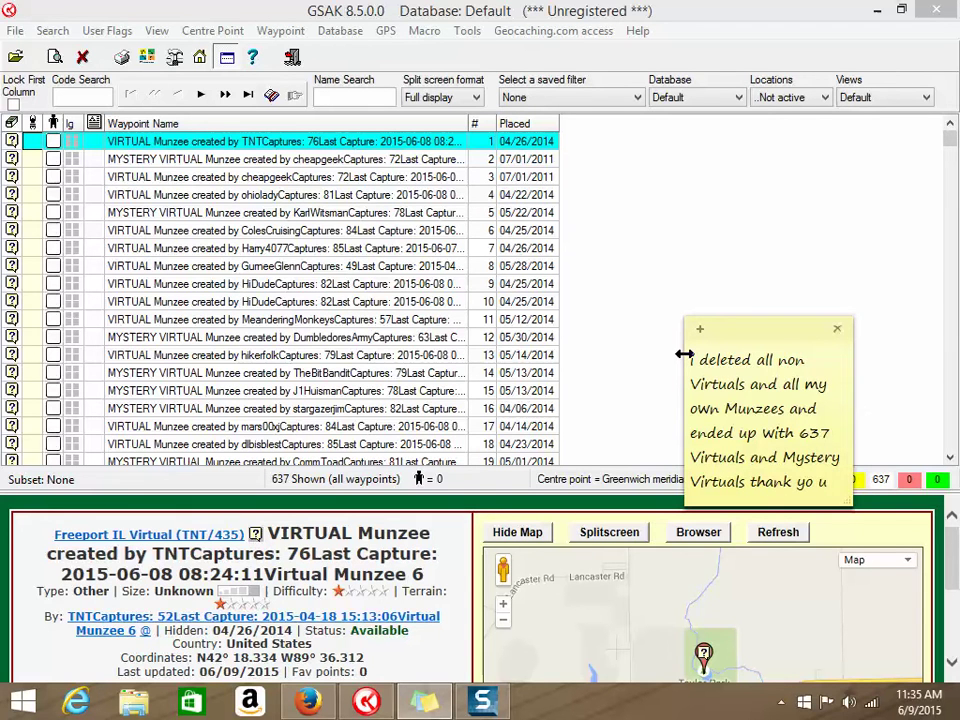
key("BackSpace")
type("u agai")
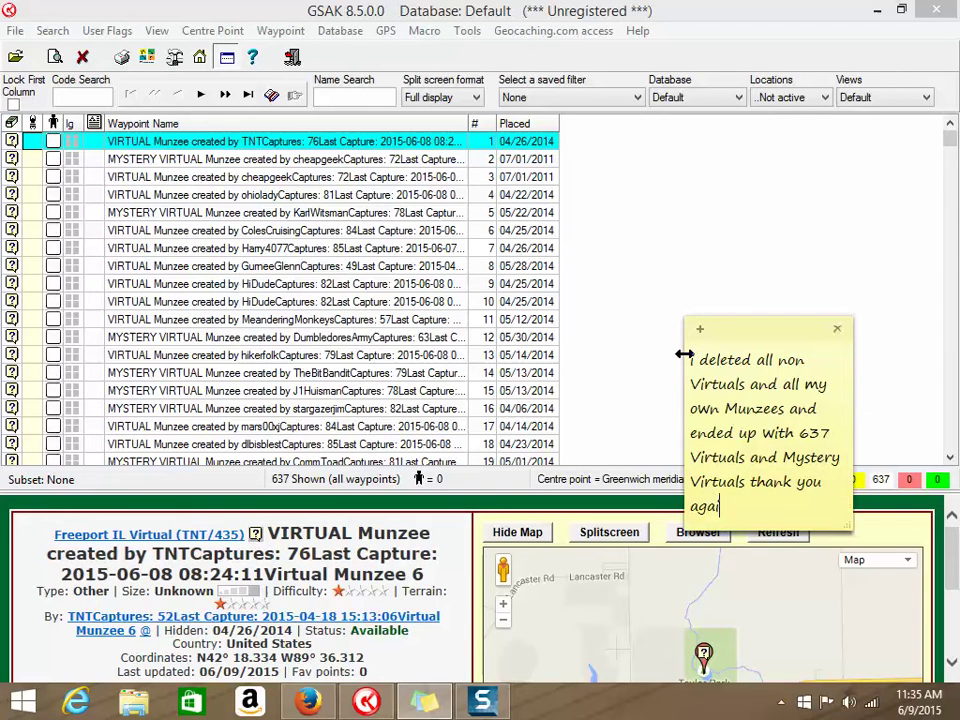
type("n for all o")
type("f of your de")
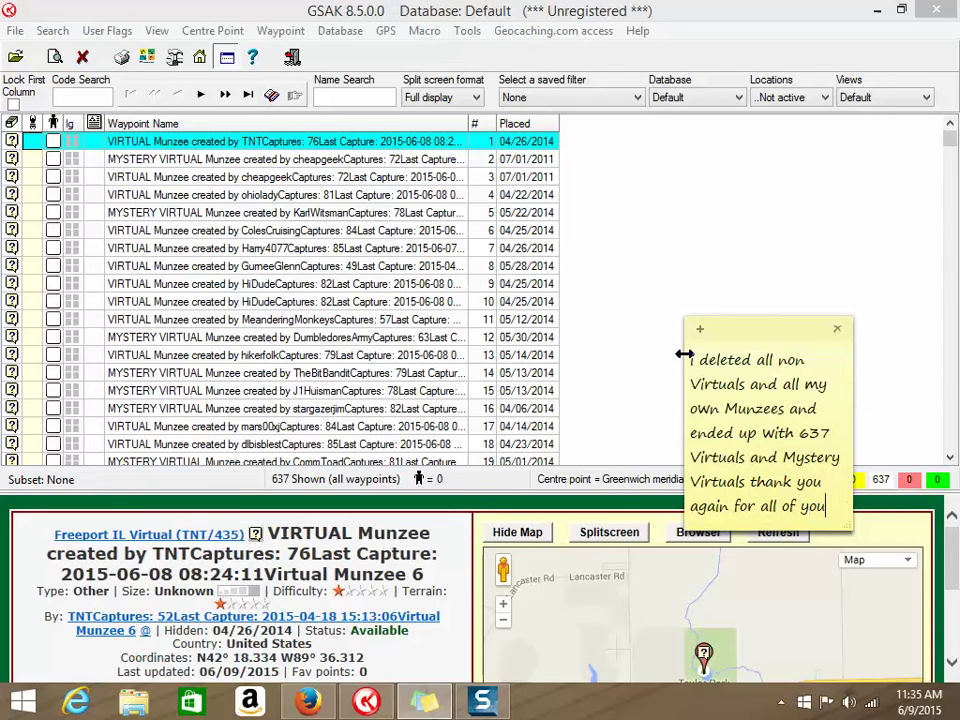
type("ploys")
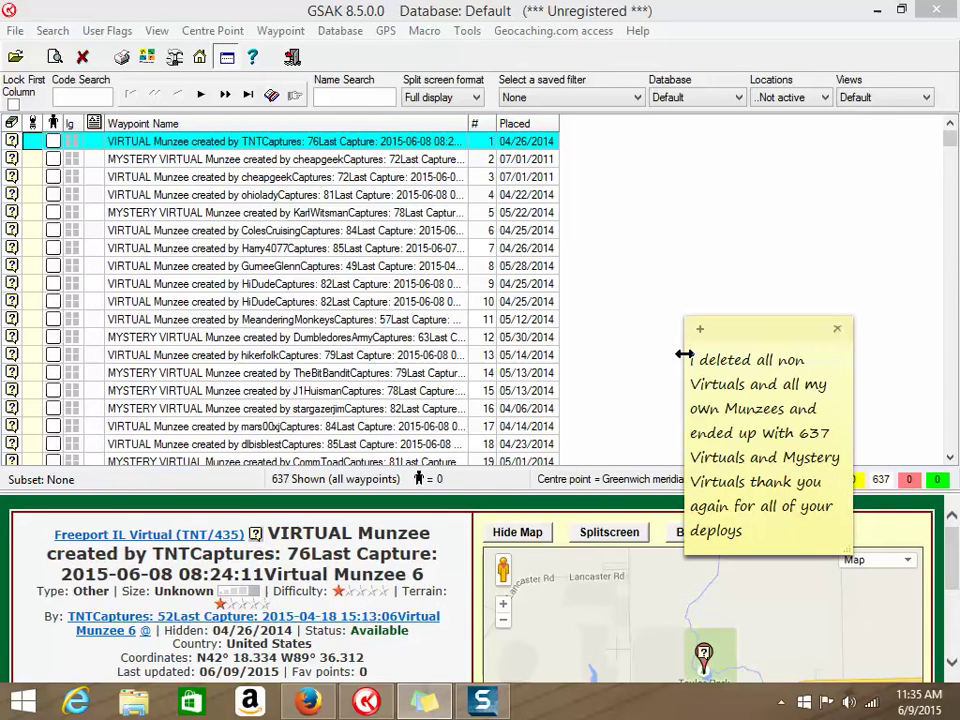
Finish the sticky note's message with "it helped a lot to bring people to the event".
type(" ity h")
key("BackSpace")
key("BackSpace")
key("BackSpace")
type("helped great")
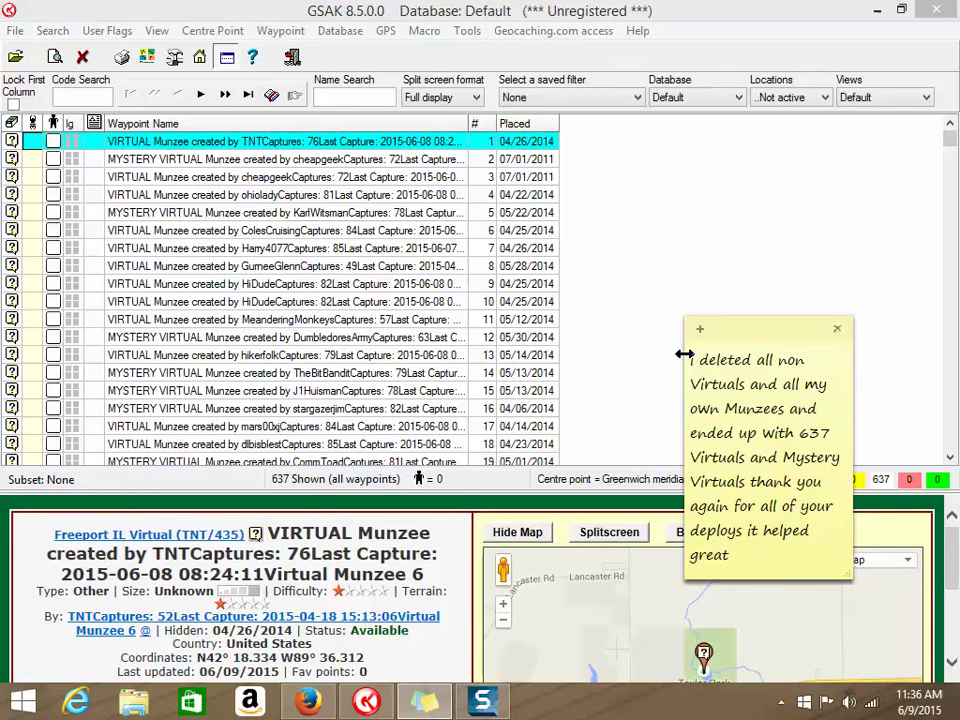
key("BackSpace")
key("BackSpace")
key("BackSpace")
key("BackSpace")
key("BackSpace")
type("a greta deal")
key("BackSpace")
key("BackSpace")
key("BackSpace")
key("BackSpace")
key("BackSpace")
key("BackSpace")
key("BackSpace")
key("BackSpace")
key("BackSpace")
key("BackSpace")
key("BackSpace")
type("lot")
type(" to bring")
type(" people ")
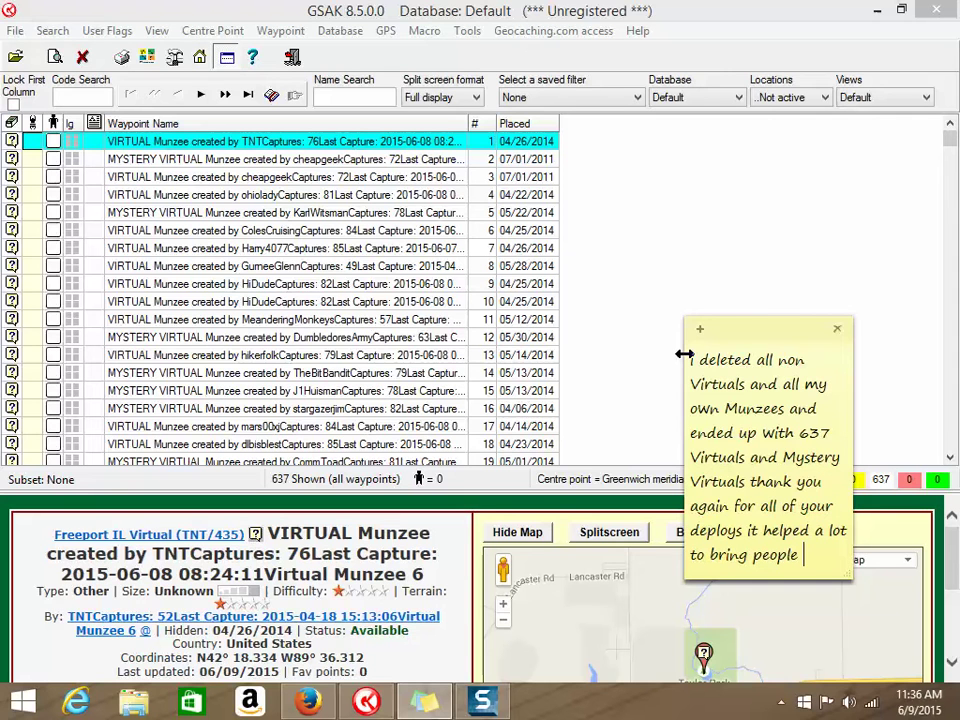
type("to the event")
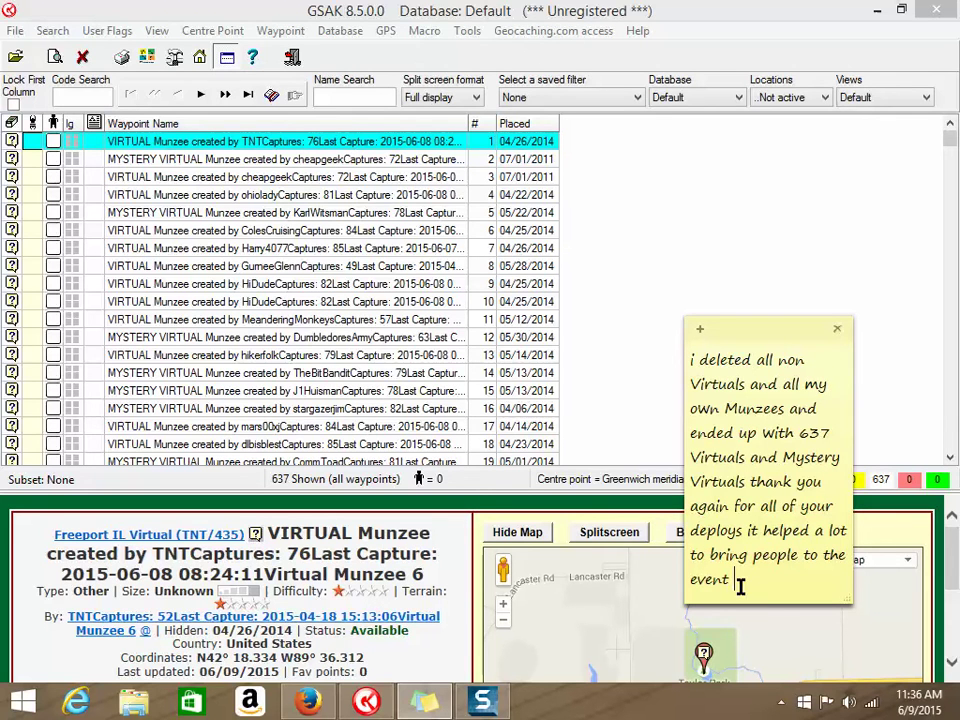
Replace the sticky note's text with "i will not goto Random.org and draw a random number between 1 and 637".
left_click_drag(739, 580, 692, 345)
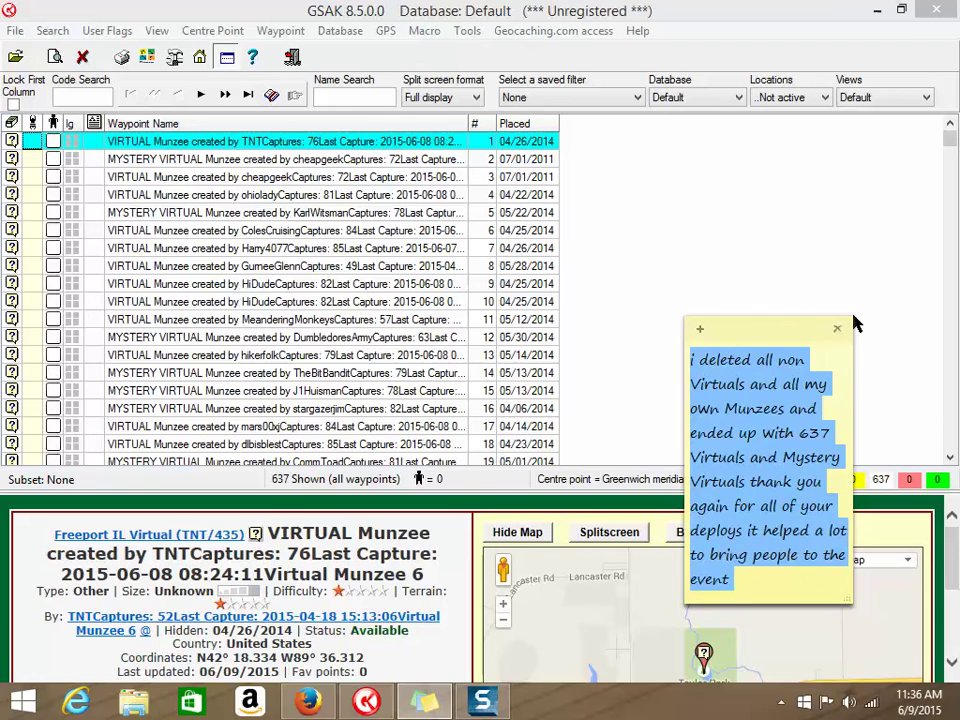
key("Delete")
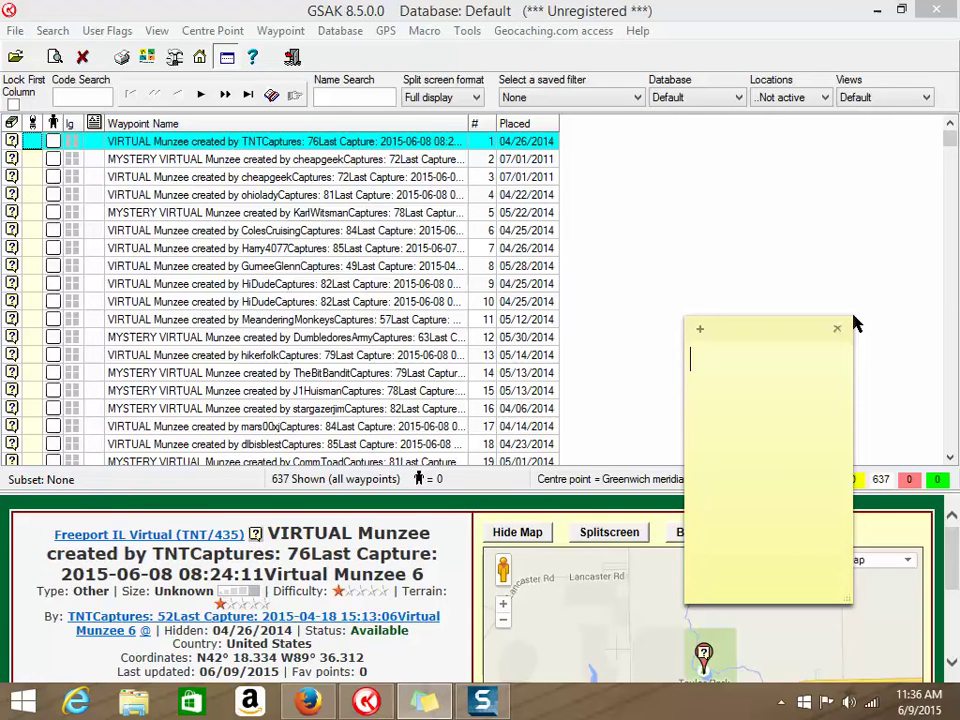
type("i will not goto Ran")
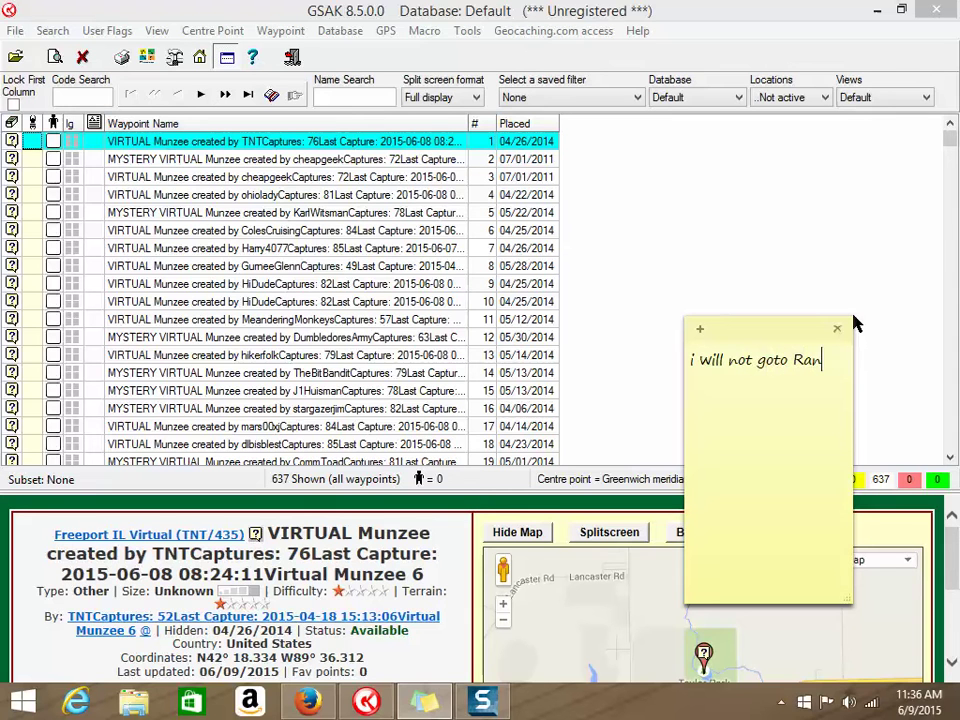
type("dom.org ")
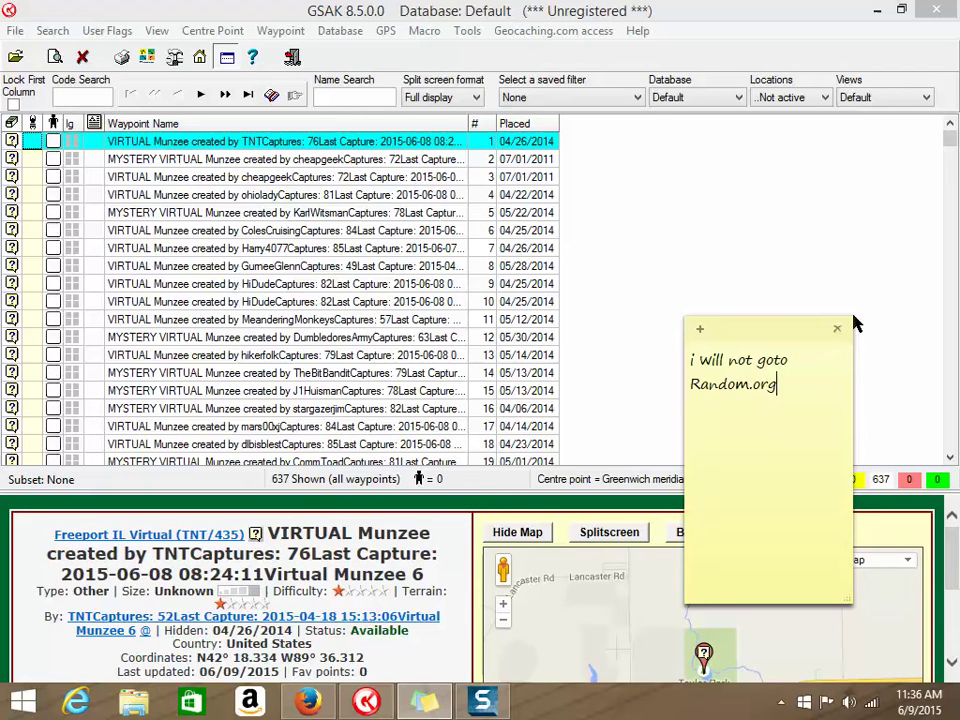
type("and draw a random number ")
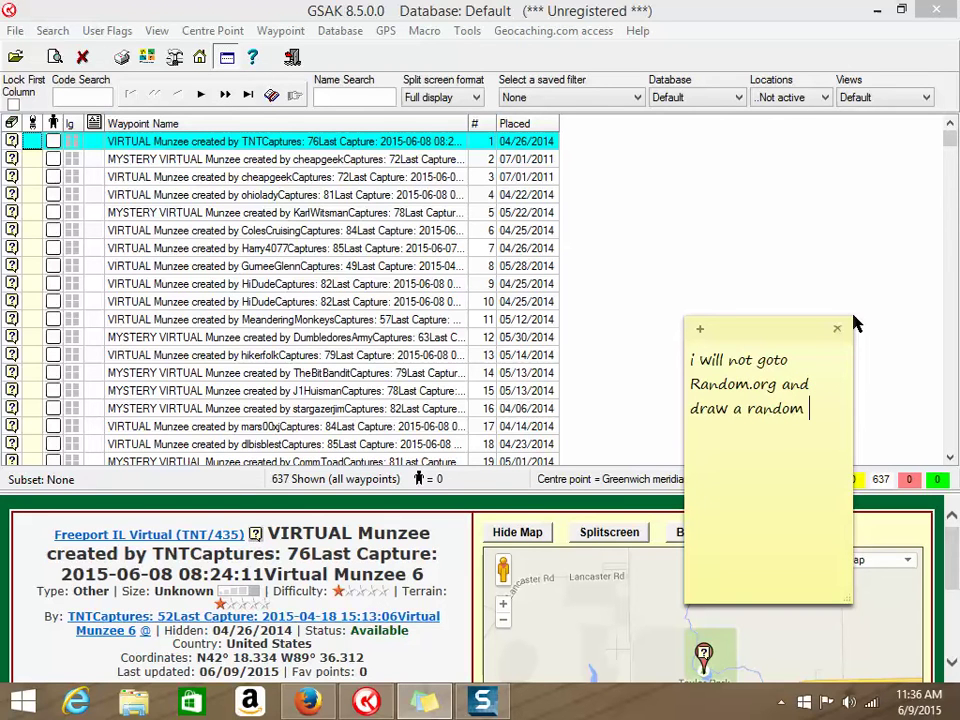
type("between ")
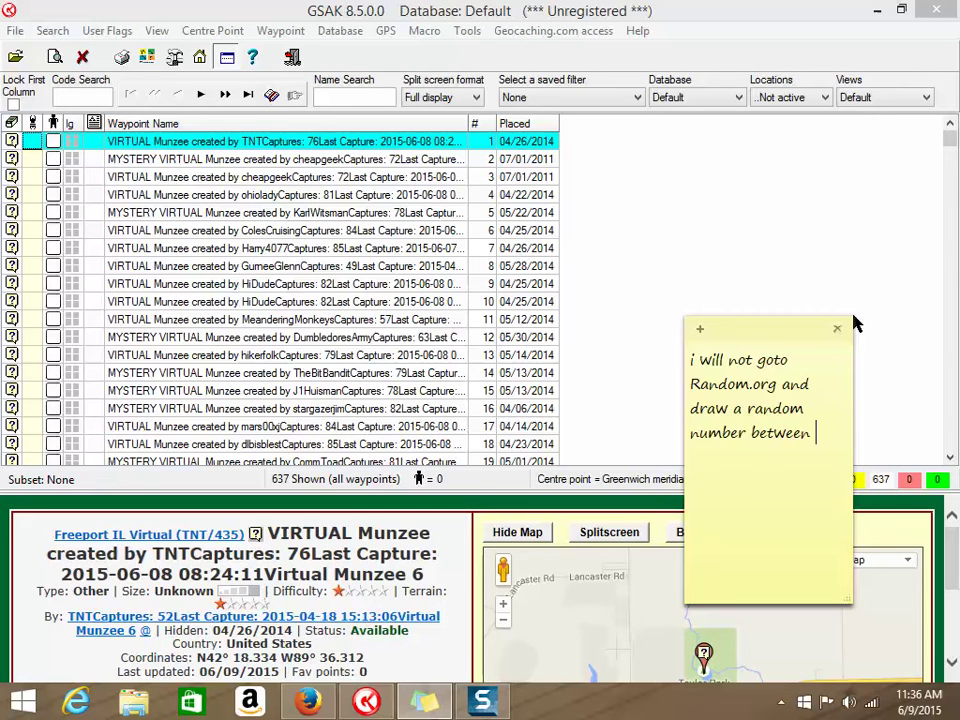
type("1 and 637")
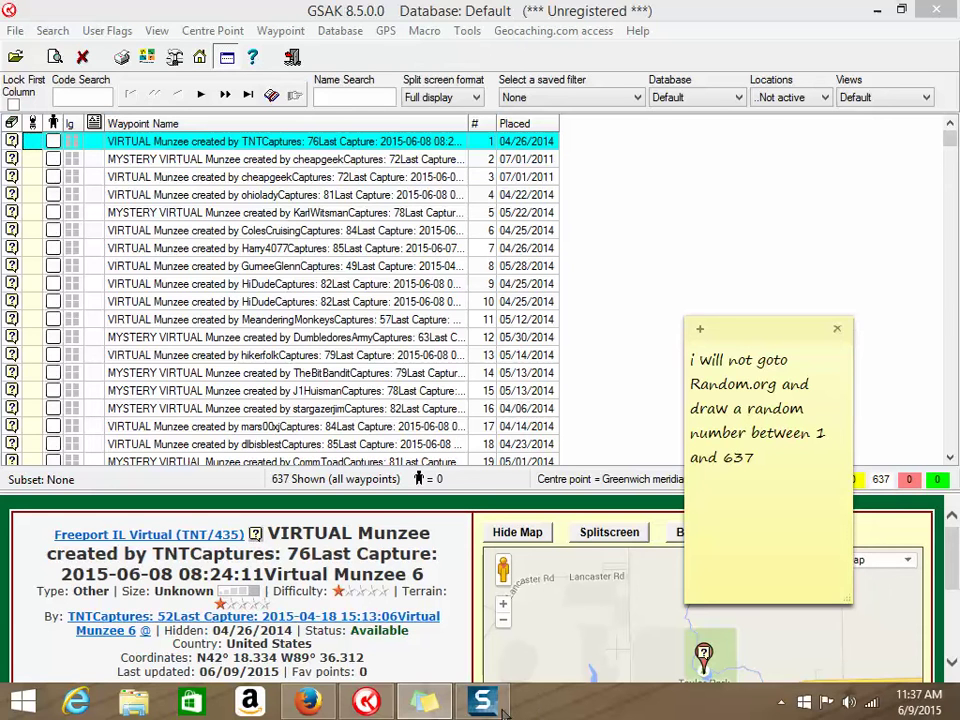
Switch to Firefox and show the RANDOM.ORG page that is already open.
left_click(307, 700)
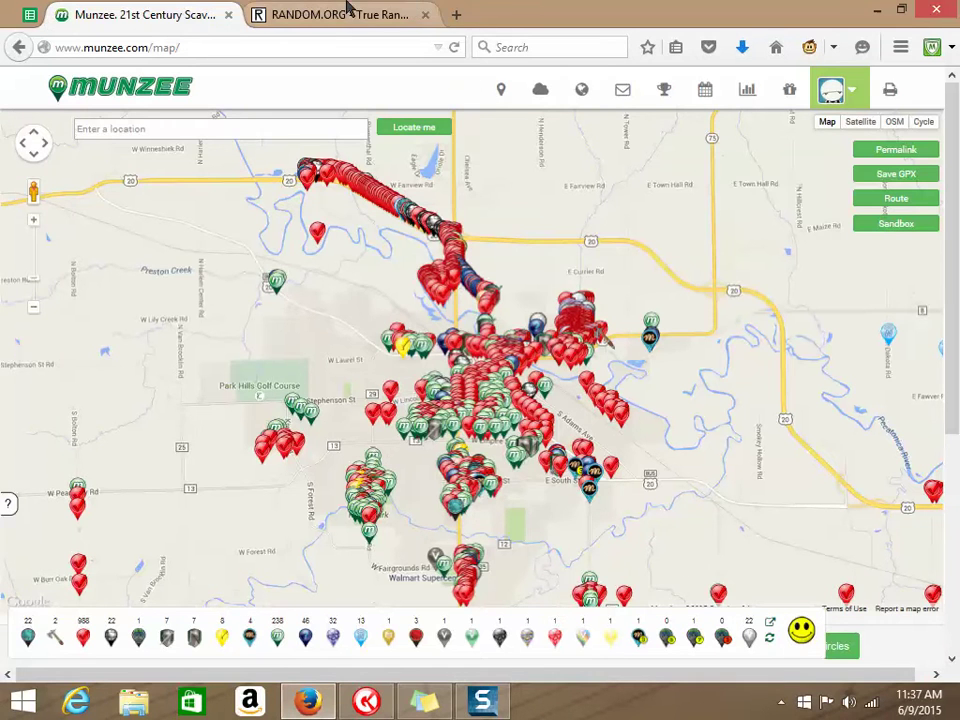
left_click(262, 12)
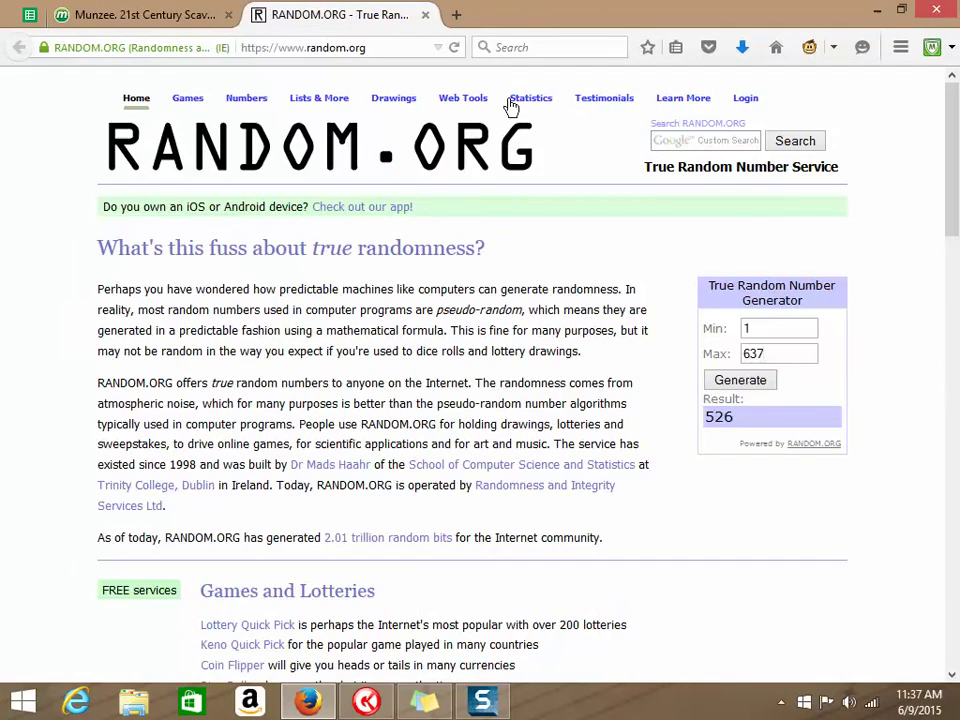
Generate a random number between 1 and 637, and replace the sticky note's text with "303 is the number lets go see who it belongs to".
left_click(764, 381)
left_click(428, 704)
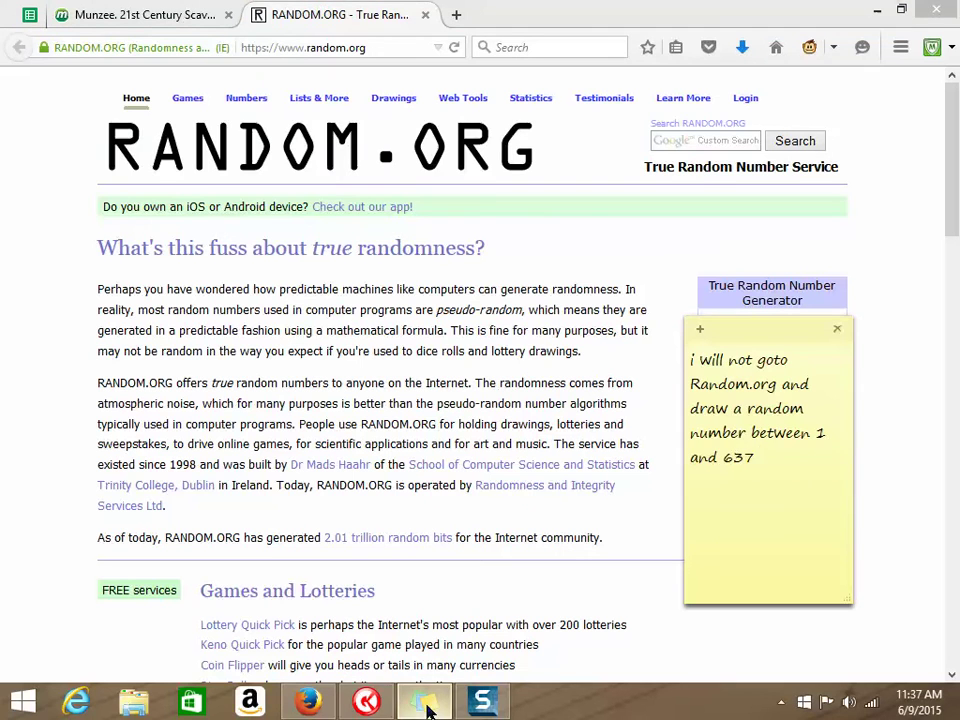
left_click_drag(795, 467, 689, 362)
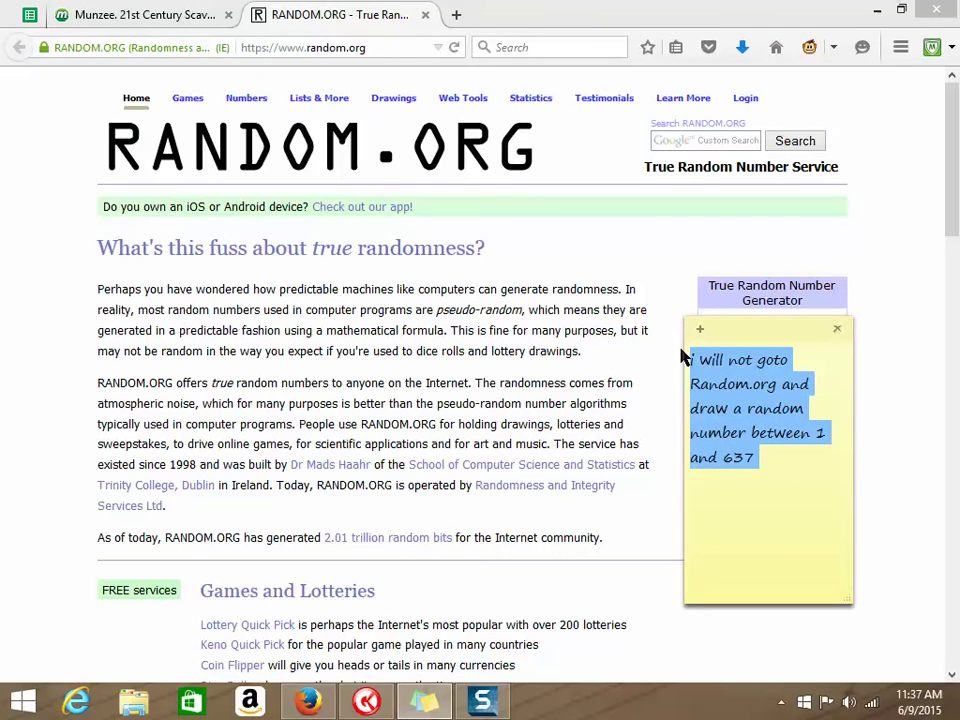
type("303")
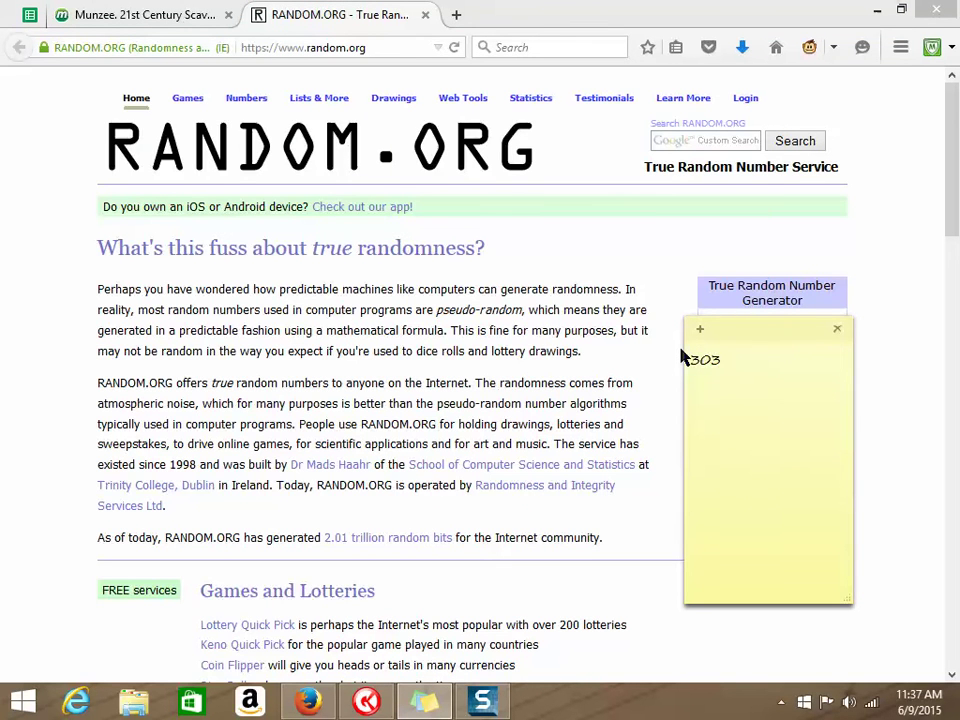
type(" is the number")
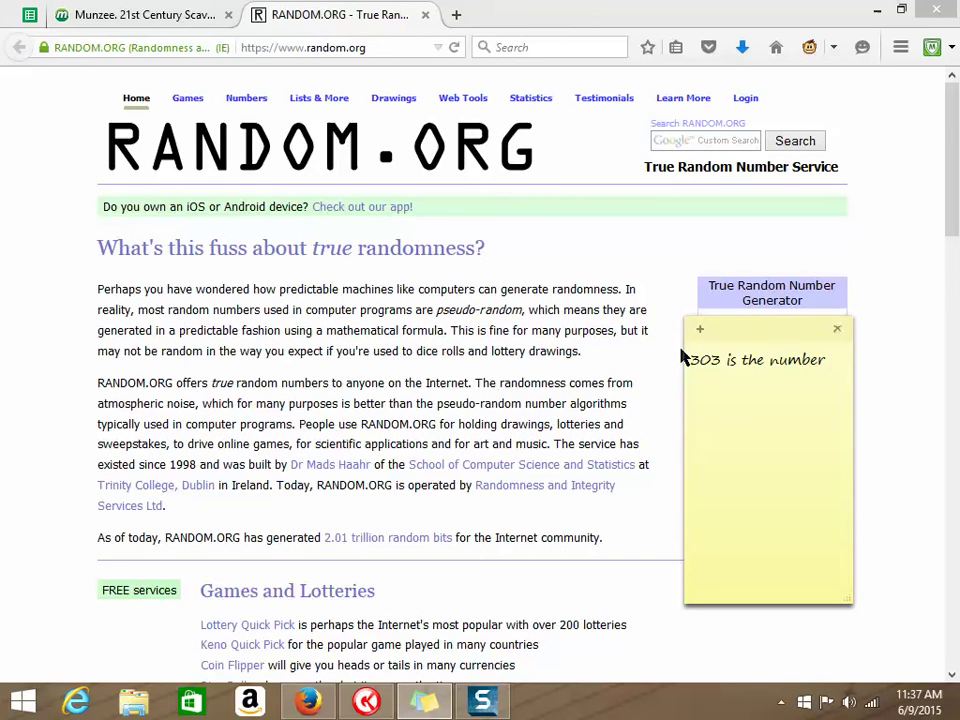
type("lets go see who is")
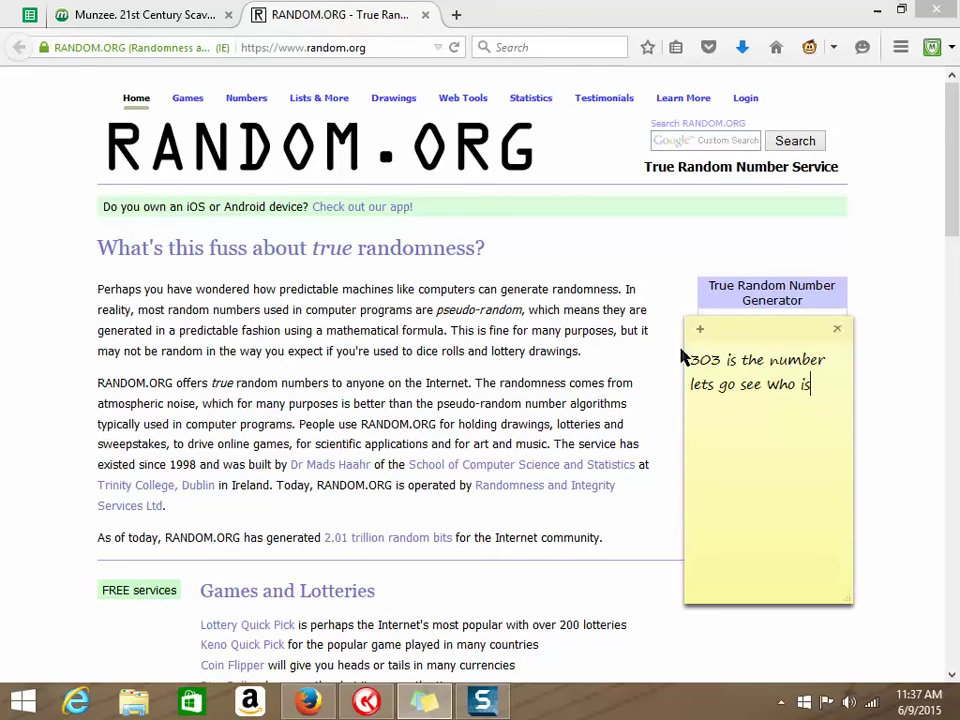
key("BackSpace")
type("t belongs to")
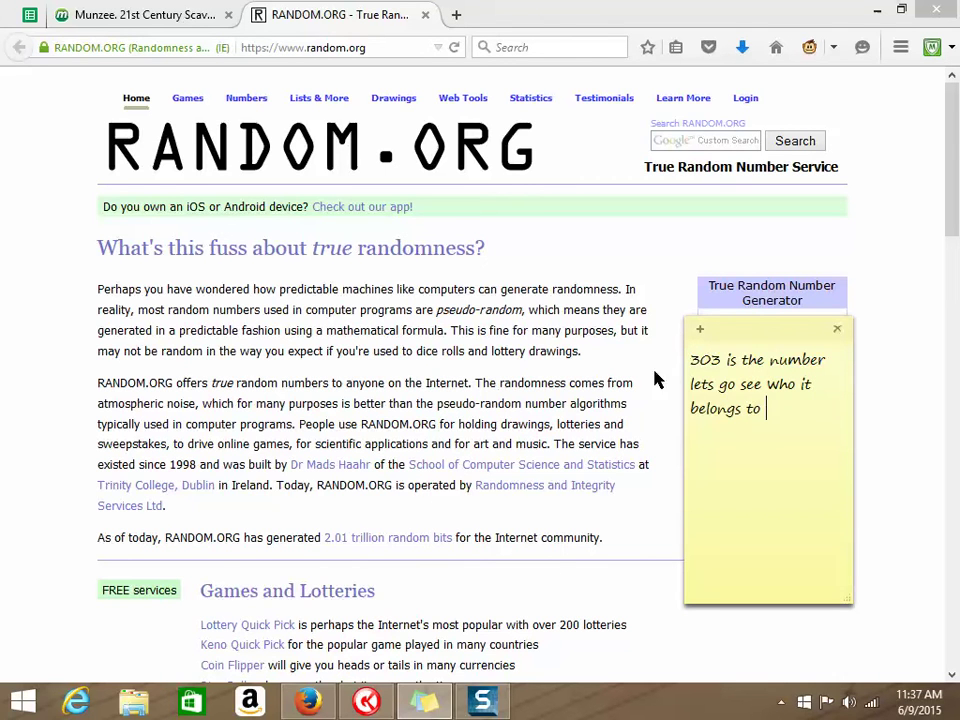
Switch to GSAK and select waypoint number 303 in the list to show its owner details.
left_click(370, 702)
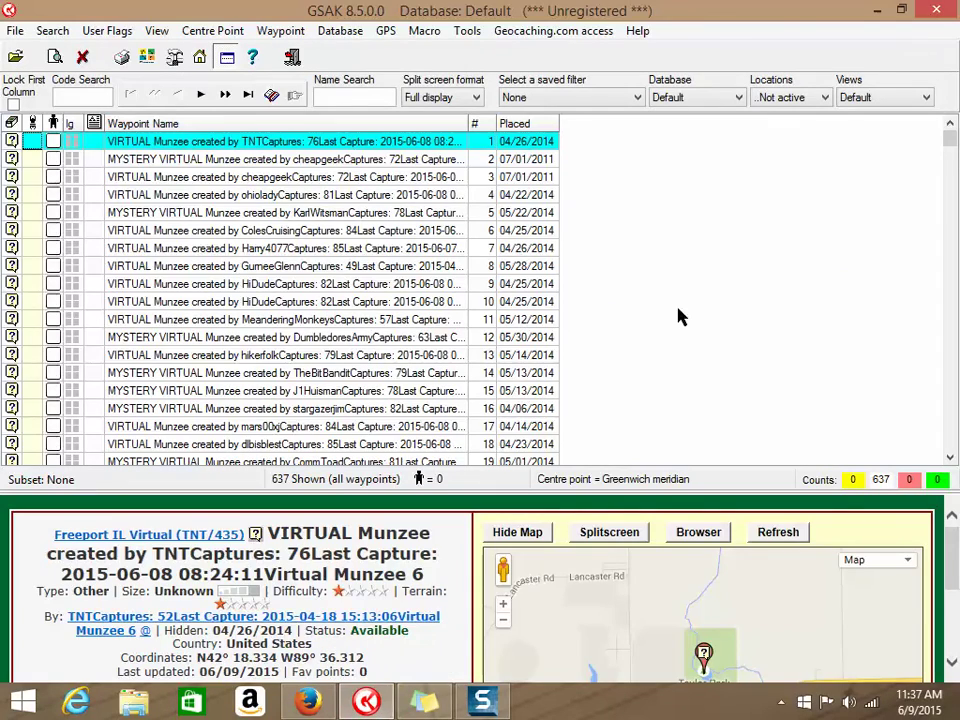
left_click_drag(949, 138, 949, 243)
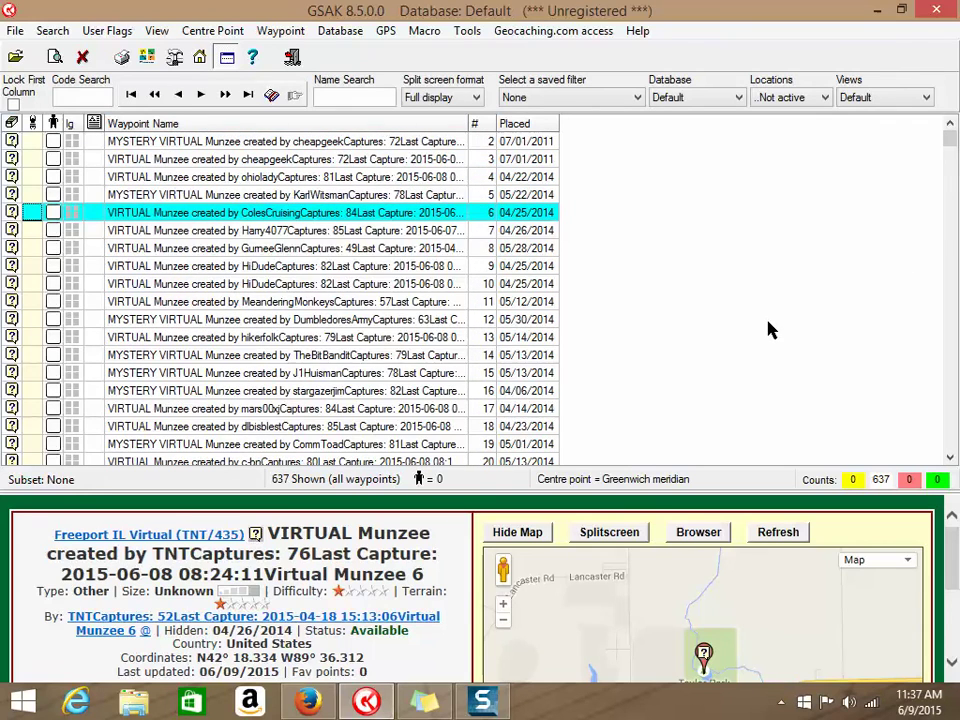
left_click_drag(949, 146, 936, 295)
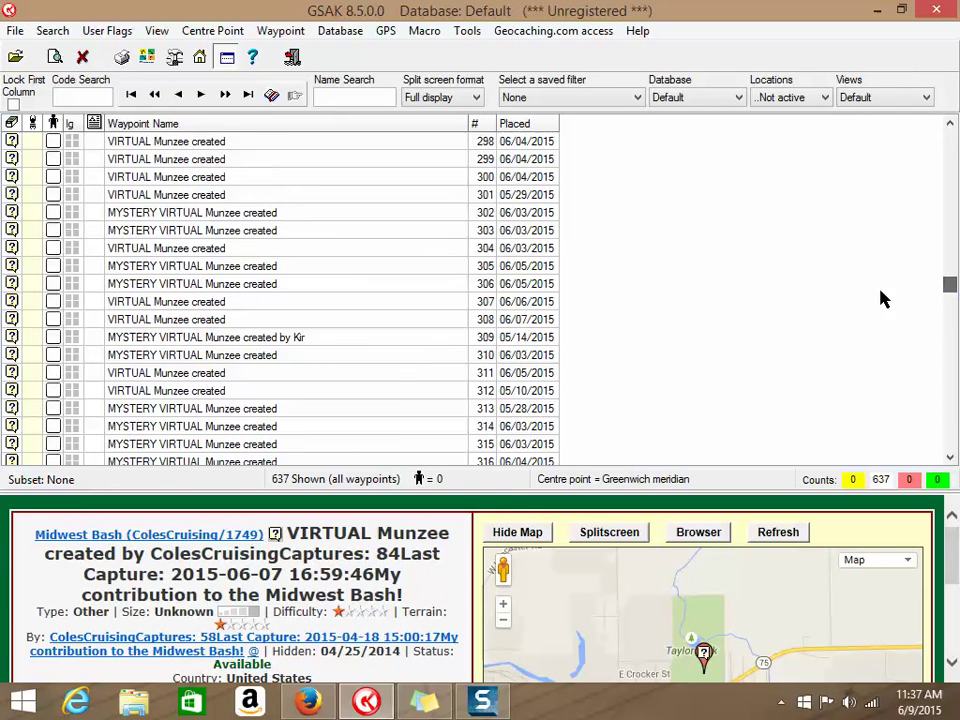
left_click(347, 237)
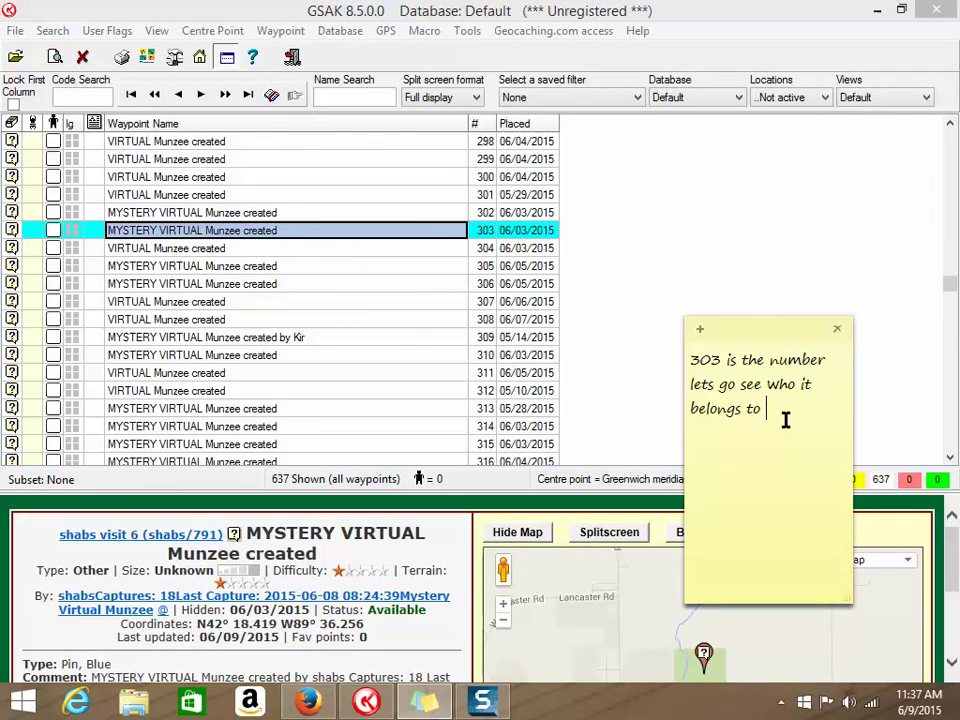
Replace the sticky note's text with "The 303 Virtual in the list belongs to" followed by the owner's username.
left_click_drag(784, 420, 676, 359)
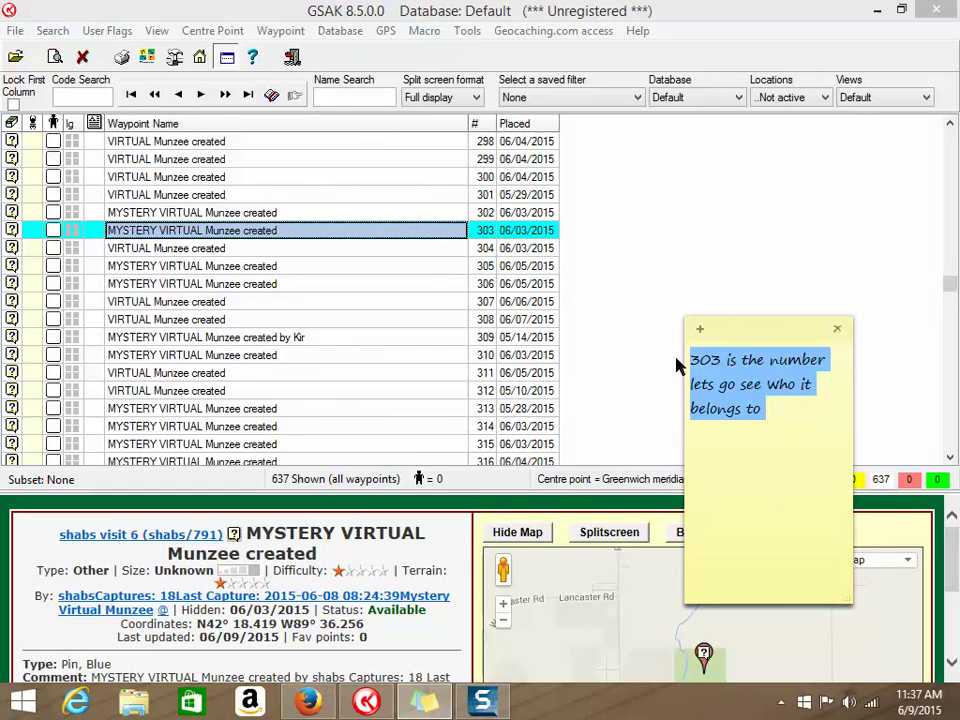
type("3")
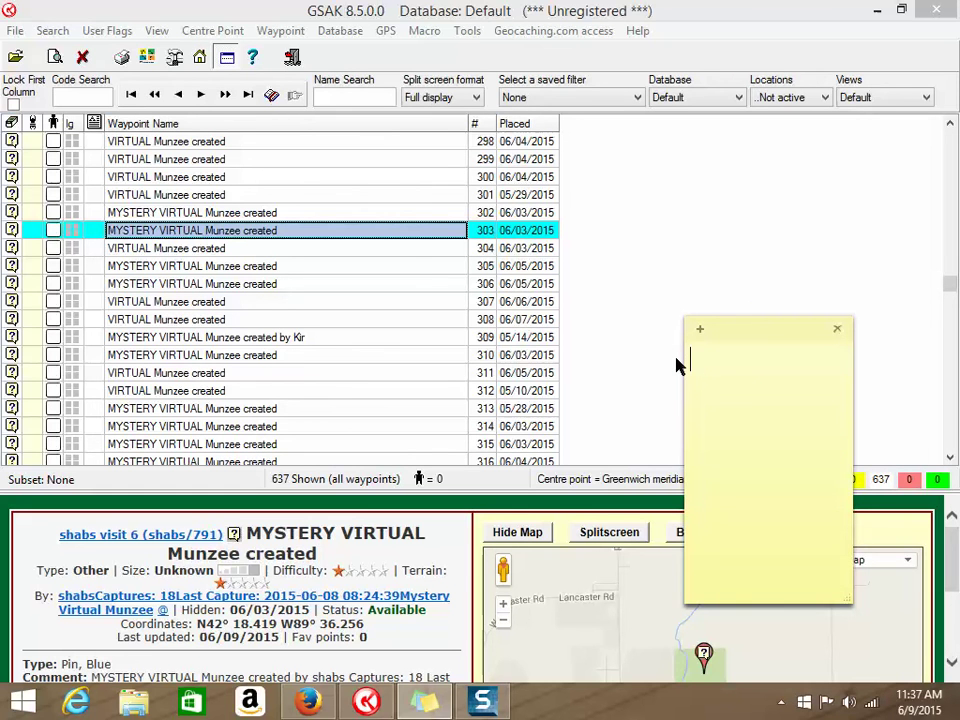
type("The 303 Virtual ")
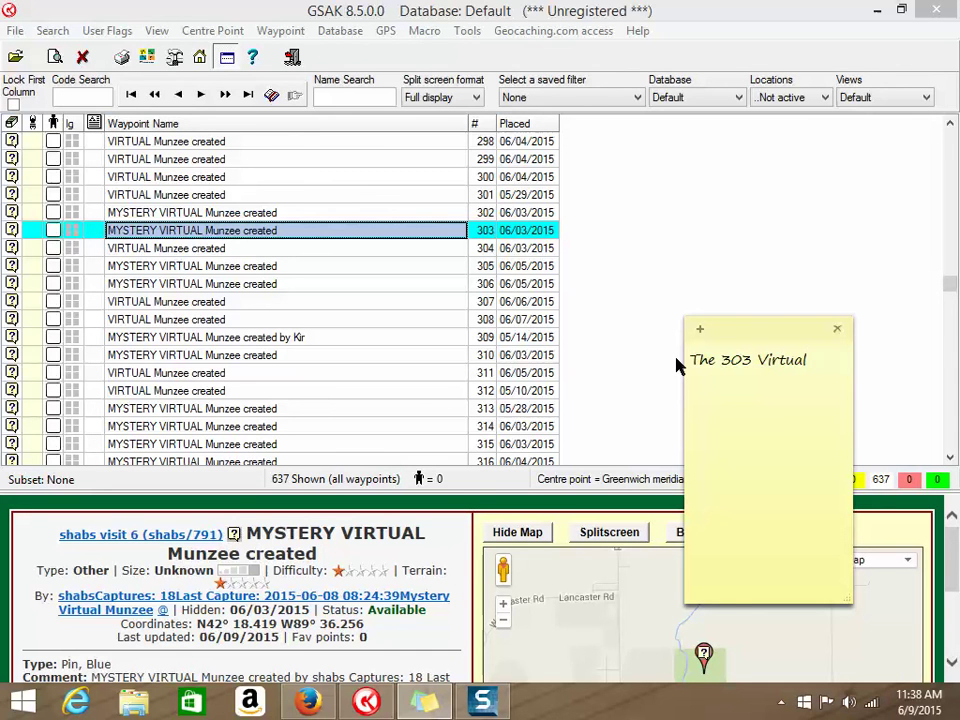
type("in the list belongs ")
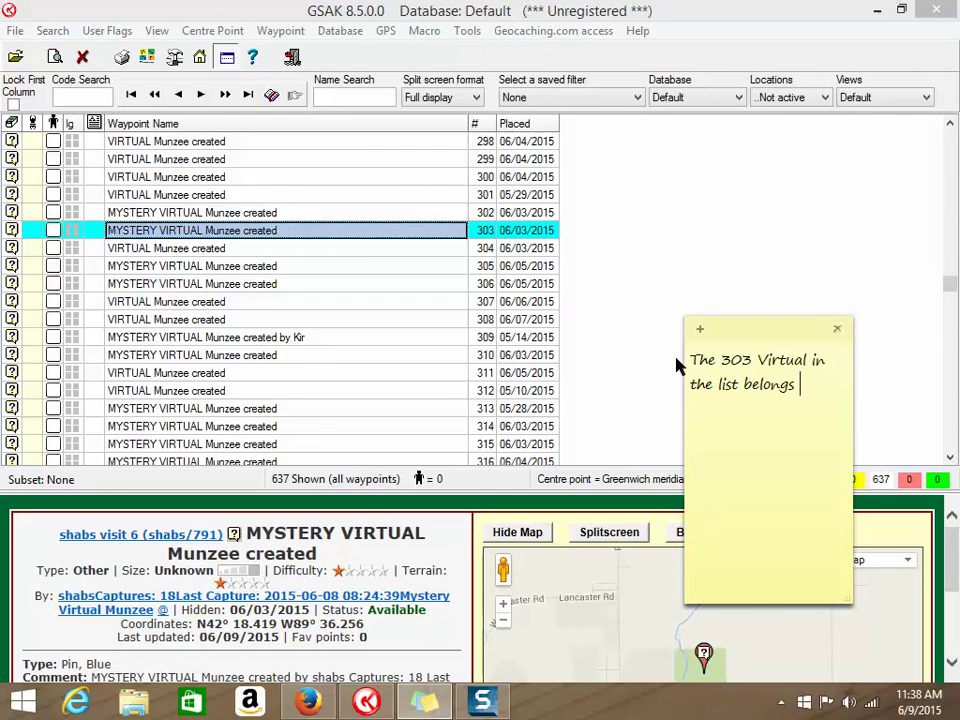
type("to shabs con")
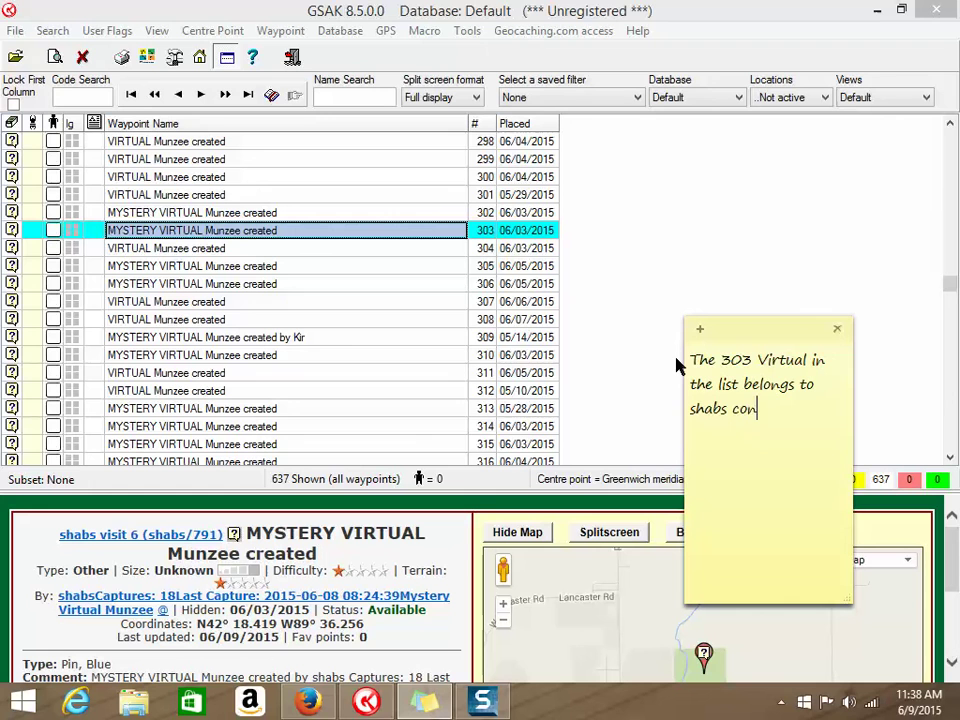
Finish the winner announcement on the sticky note with "congrats on Winning a 1 Year Munzee Premium Membership".
type("grats on Winning a 1 ")
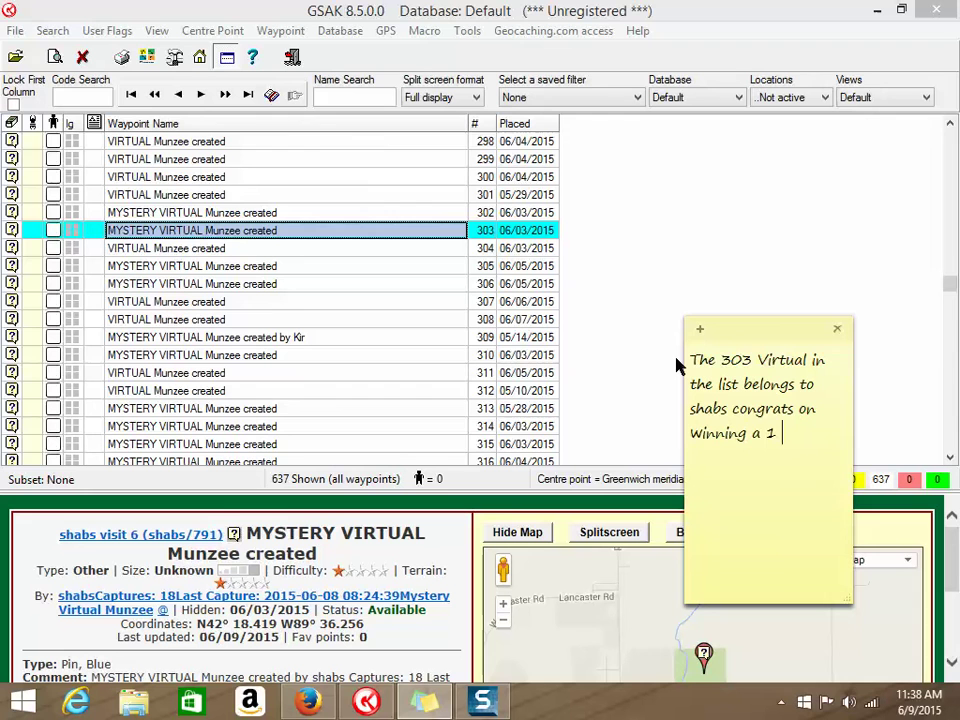
type("Year Munzee ")
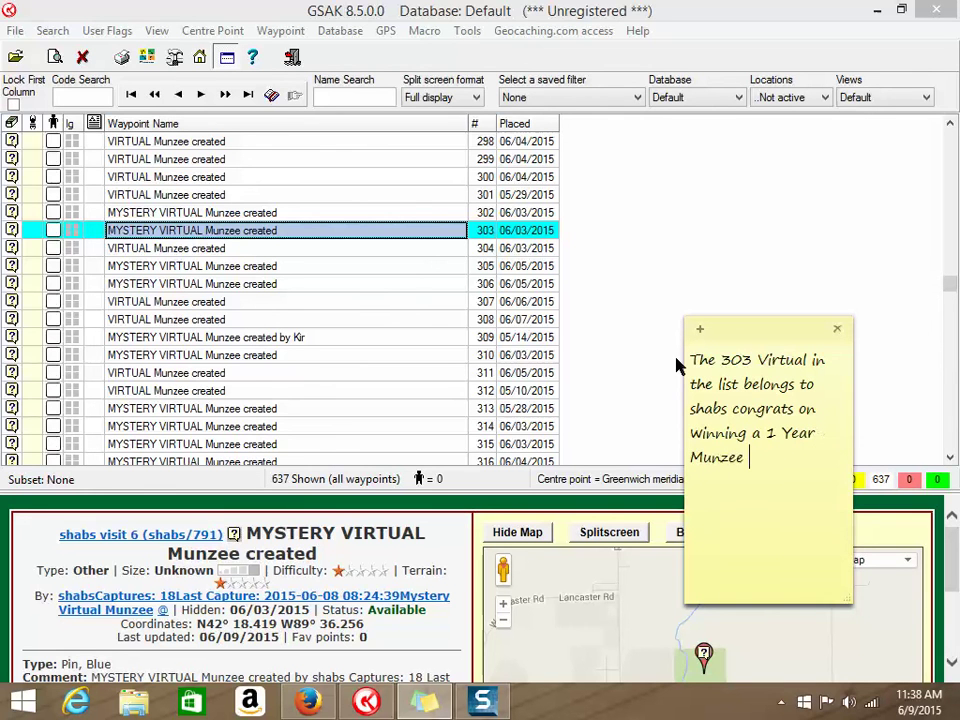
type("Premium Member")
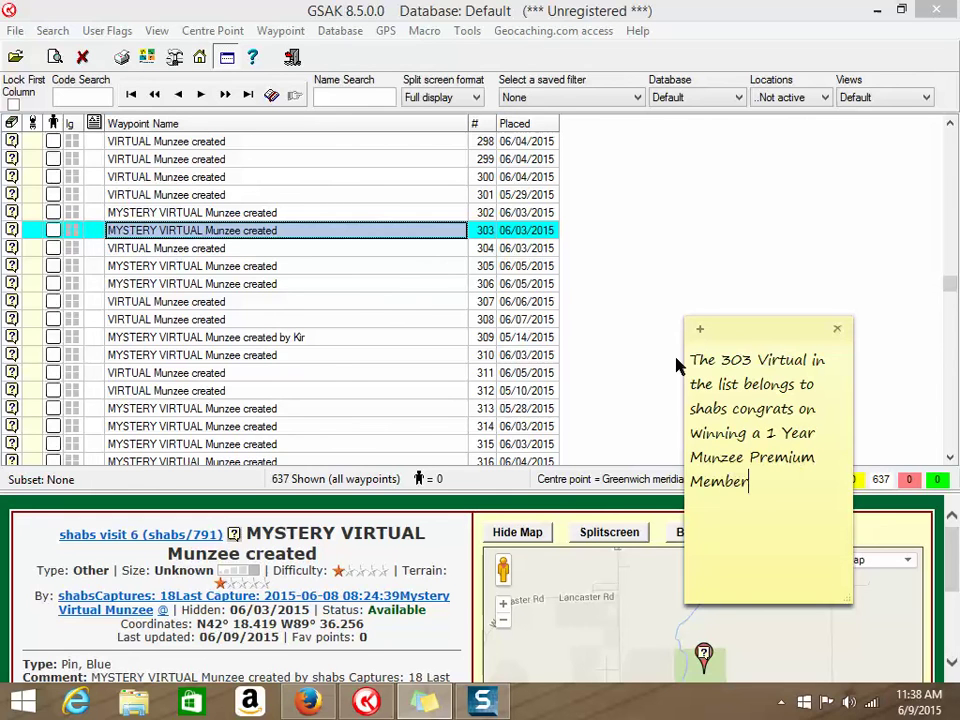
type("ship")
Clear the sticky note and write "Stay Tuned for upcoming contests" in it.
left_click_drag(795, 490, 695, 352)
key("Delete")
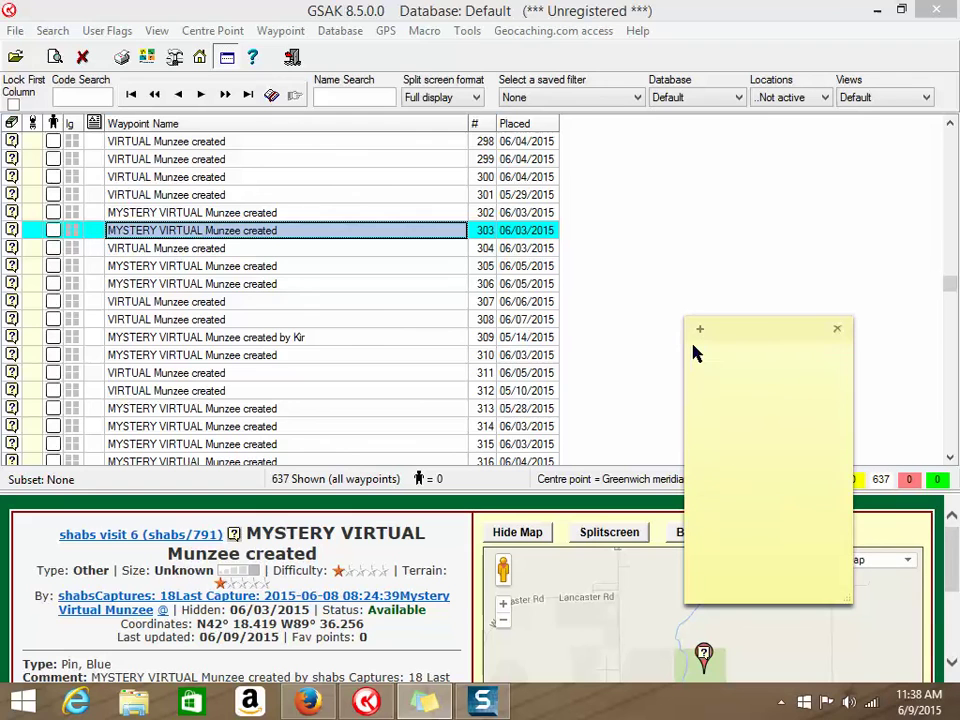
type("Sca")
type("y ")
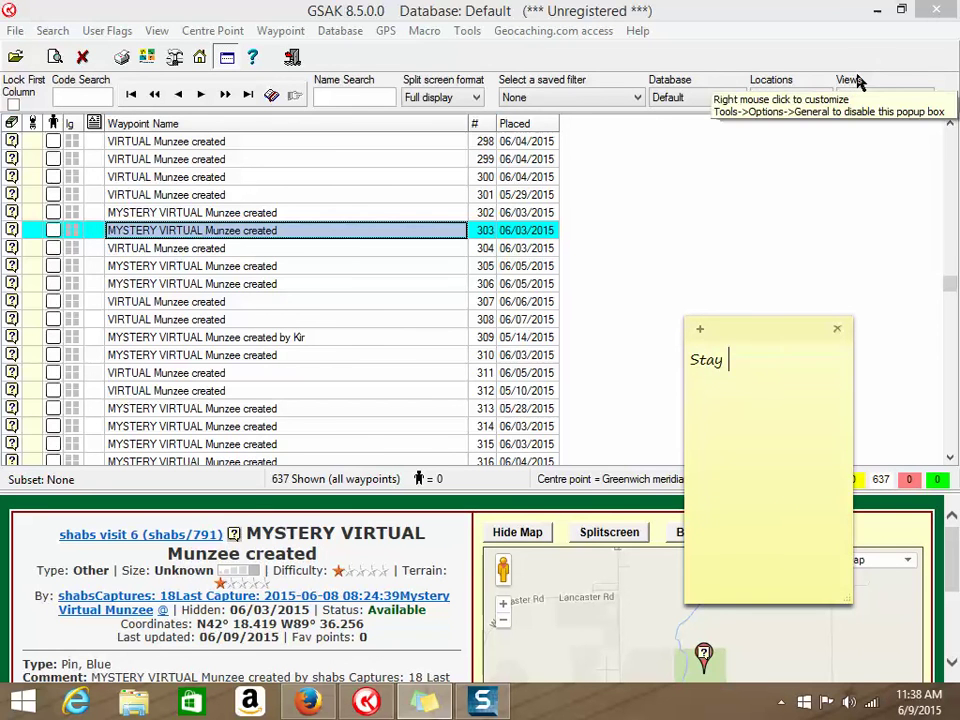
type("Turned")
key("BackSpace")
key("BackSpace")
key("BackSpace")
key("BackSpace")
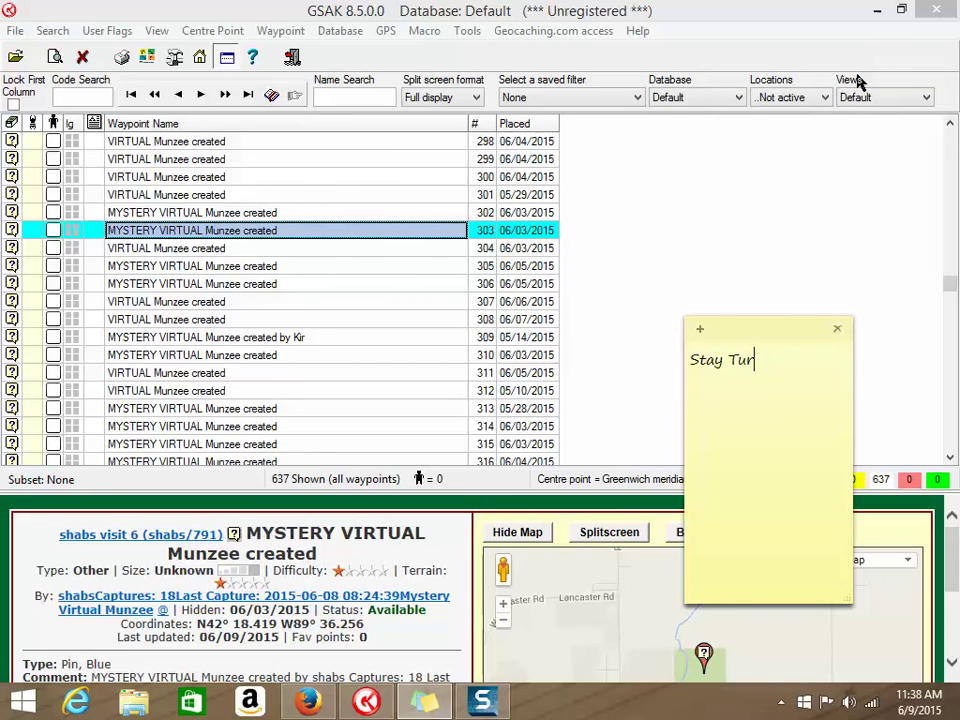
type("ned for upcoming")
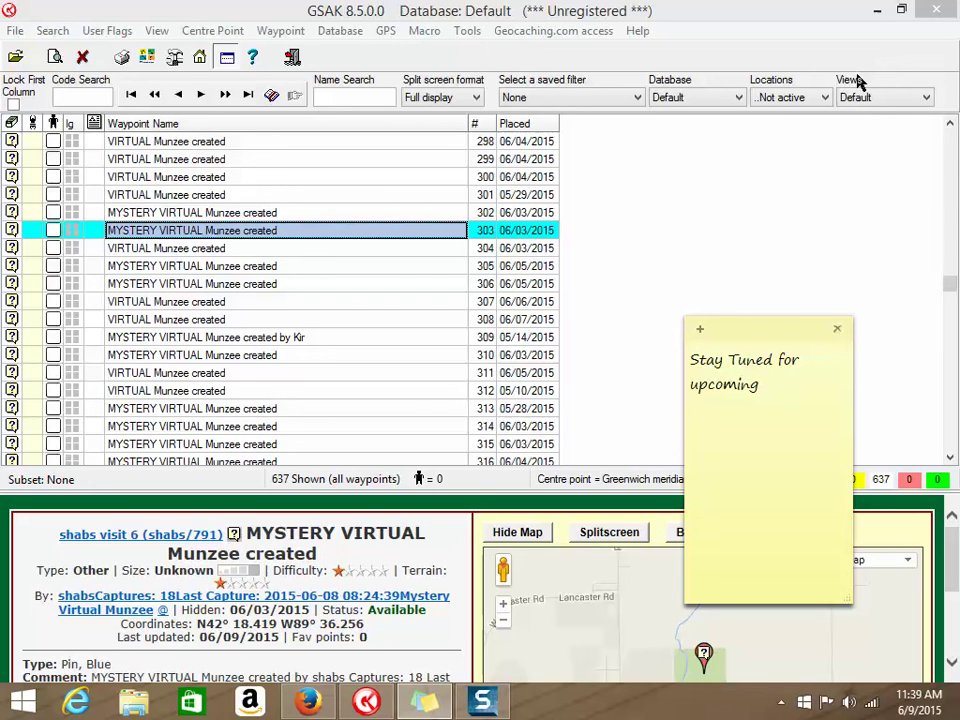
type("contests")
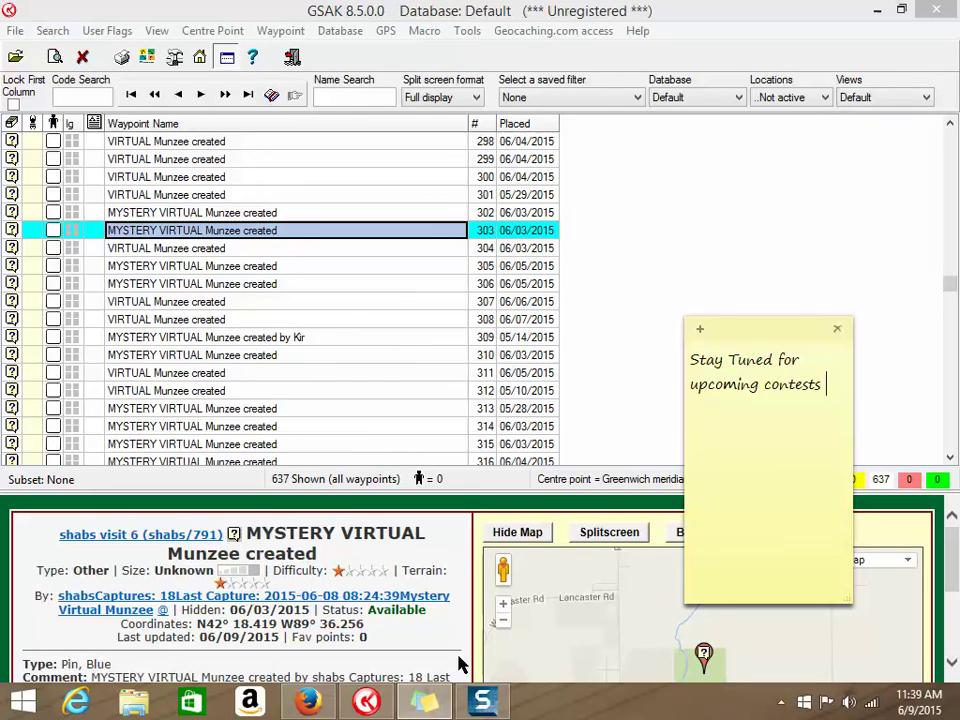
mouse_move(482, 700)
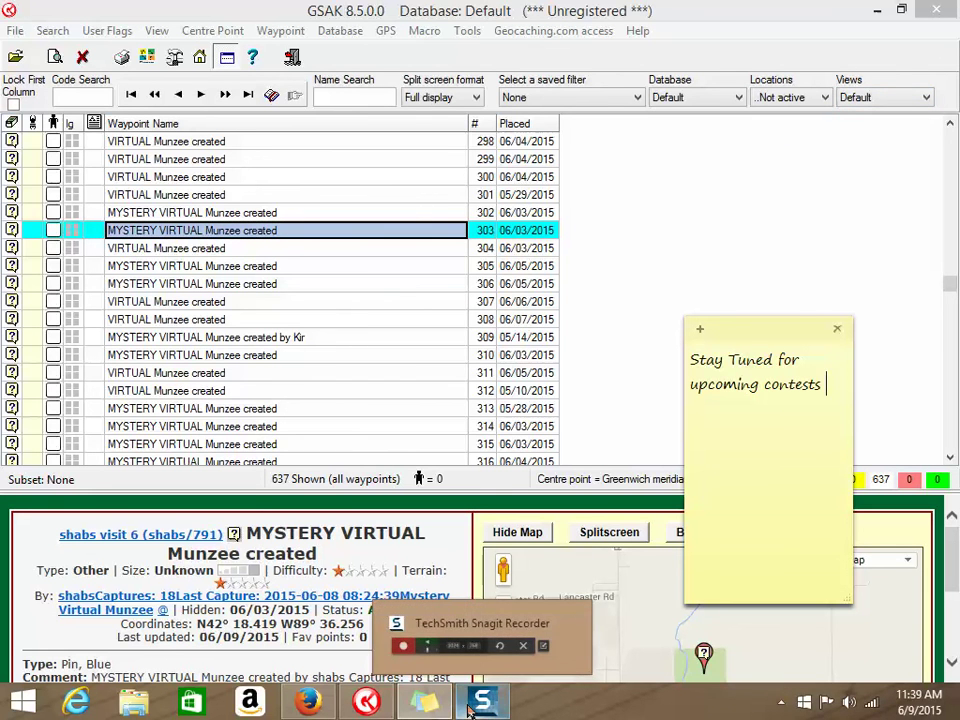